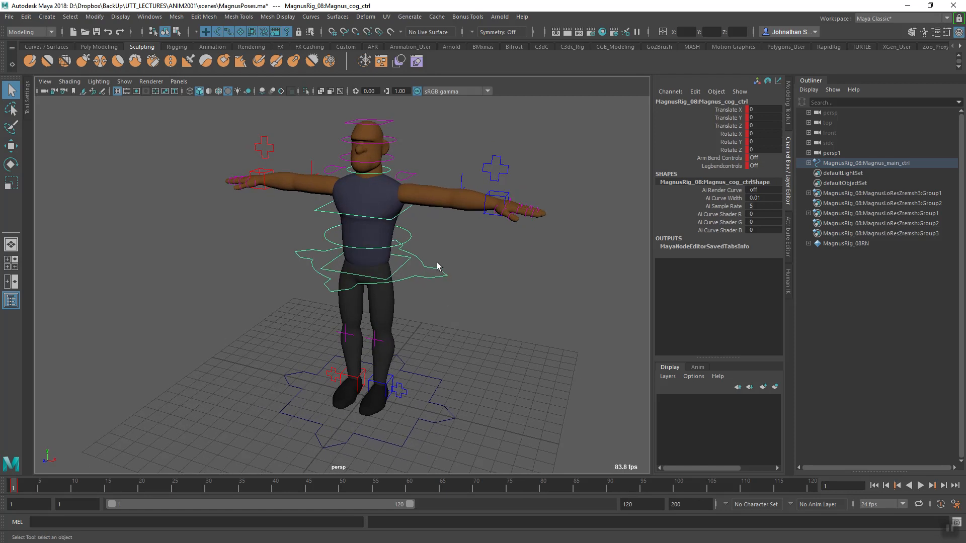
# Try moving the centre-of-gravity control around the character's hips, and undo each move.
pyautogui.moveTo(433, 263); pyautogui.dragTo(455, 281)
pyautogui.keyDown('alt'); pyautogui.moveTo(448, 288); pyautogui.dragTo(423, 319); pyautogui.keyUp('alt')
pyautogui.keyDown('alt'); pyautogui.moveTo(422, 319); pyautogui.dragTo(428, 306, button='middle'); pyautogui.keyUp('alt')
pyautogui.press('w')
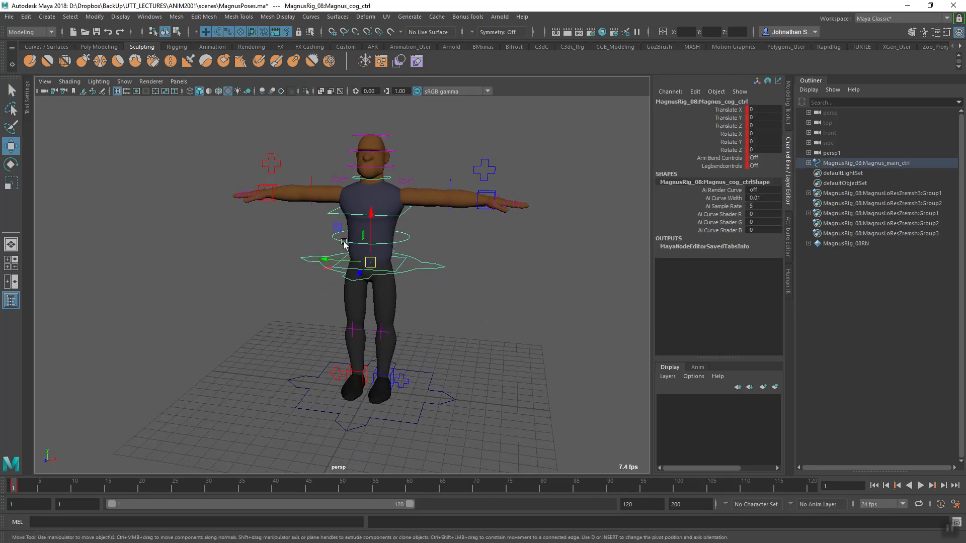
pyautogui.moveTo(342, 237)
pyautogui.mouseDown()
pyautogui.moveTo(382, 259)
pyautogui.moveTo(352, 279)
pyautogui.moveTo(347, 272)
pyautogui.moveTo(410, 274)
pyautogui.moveTo(392, 257)
pyautogui.moveTo(342, 247)
pyautogui.mouseUp()
pyautogui.hotkey('ctrl', 'z')
pyautogui.keyDown('alt'); pyautogui.moveTo(436, 271); pyautogui.dragTo(432, 322); pyautogui.keyUp('alt')
pyautogui.keyDown('alt'); pyautogui.moveTo(423, 312); pyautogui.dragTo(405, 305, button='middle'); pyautogui.keyUp('alt')
pyautogui.keyDown('alt'); pyautogui.moveTo(405, 307); pyautogui.dragTo(511, 223); pyautogui.keyUp('alt')
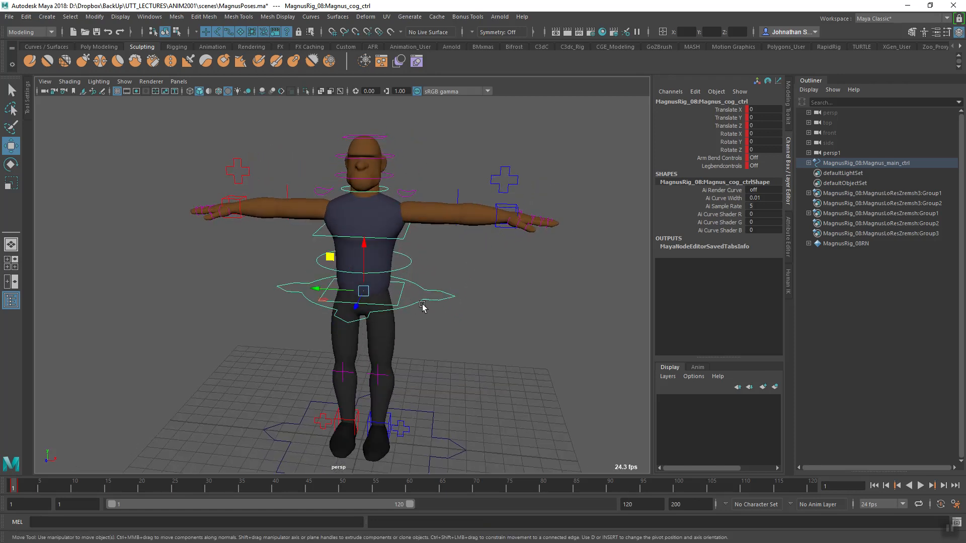
pyautogui.moveTo(329, 261)
pyautogui.mouseDown()
pyautogui.moveTo(341, 284)
pyautogui.moveTo(340, 240)
pyautogui.moveTo(318, 266)
pyautogui.mouseUp()
pyautogui.hotkey('ctrl', 'z')
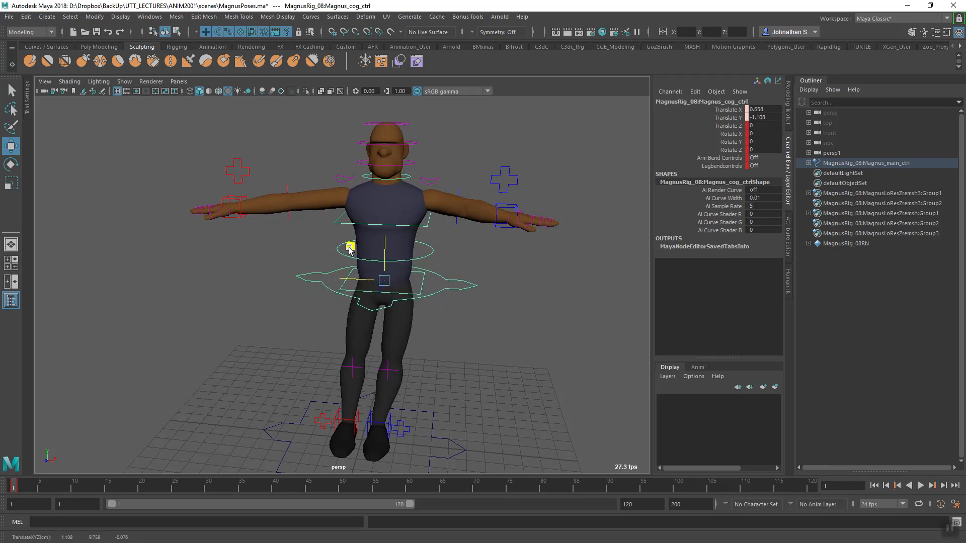
# Try lowering the left wrist IK control to bend the character's left arm.
pyautogui.click(511, 206)
pyautogui.keyDown('alt'); pyautogui.moveTo(511, 206); pyautogui.dragTo(521, 223); pyautogui.keyUp('alt')
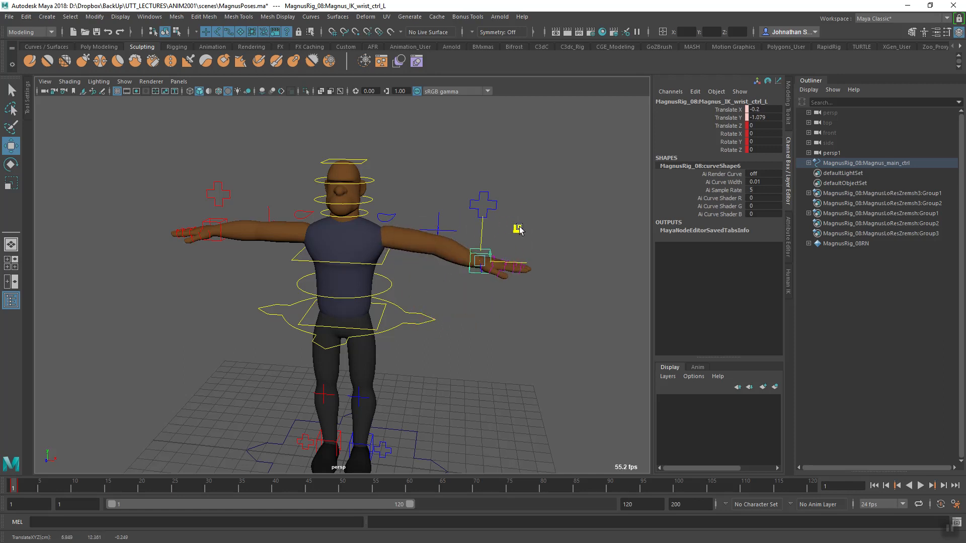
pyautogui.keyDown('alt'); pyautogui.moveTo(472, 280); pyautogui.dragTo(423, 330); pyautogui.keyUp('alt')
# Try repositioning the left elbow pole vector control around the bent arm, and undo the elbow and wrist moves.
pyautogui.click(445, 258)
pyautogui.keyDown('alt'); pyautogui.moveTo(445, 257); pyautogui.dragTo(430, 289); pyautogui.keyUp('alt')
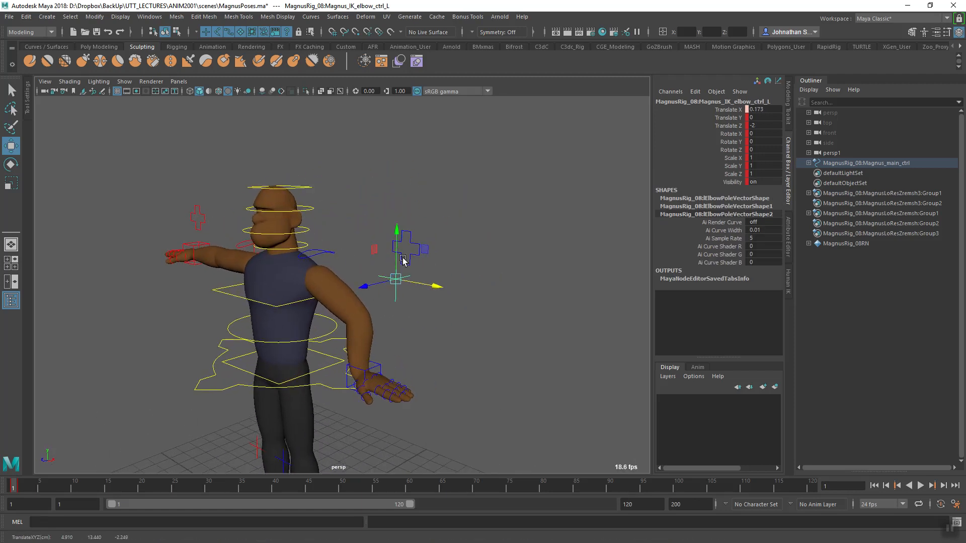
pyautogui.keyDown('alt'); pyautogui.moveTo(436, 336); pyautogui.dragTo(283, 351); pyautogui.keyUp('alt')
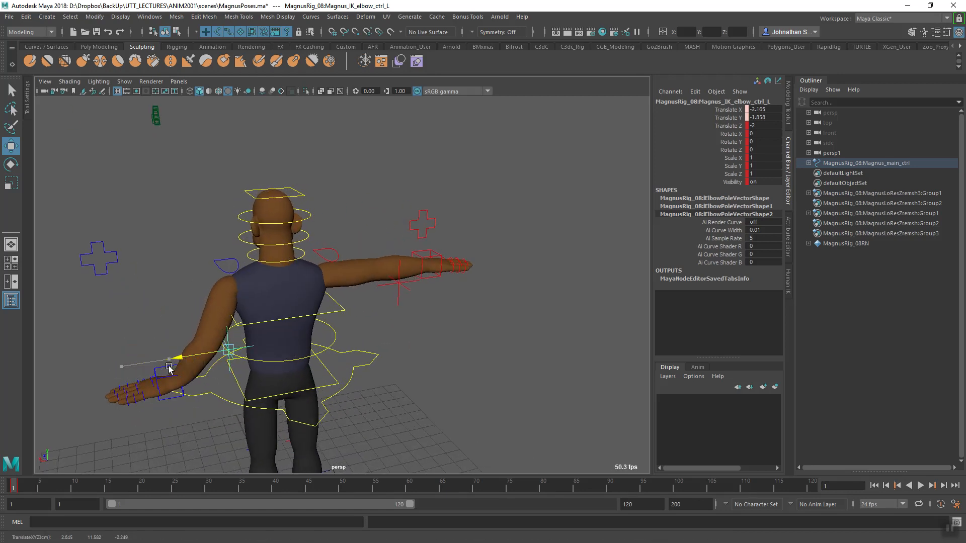
pyautogui.keyDown('alt'); pyautogui.moveTo(171, 371); pyautogui.dragTo(425, 365); pyautogui.keyUp('alt')
pyautogui.hotkey('ctrl', 'z')
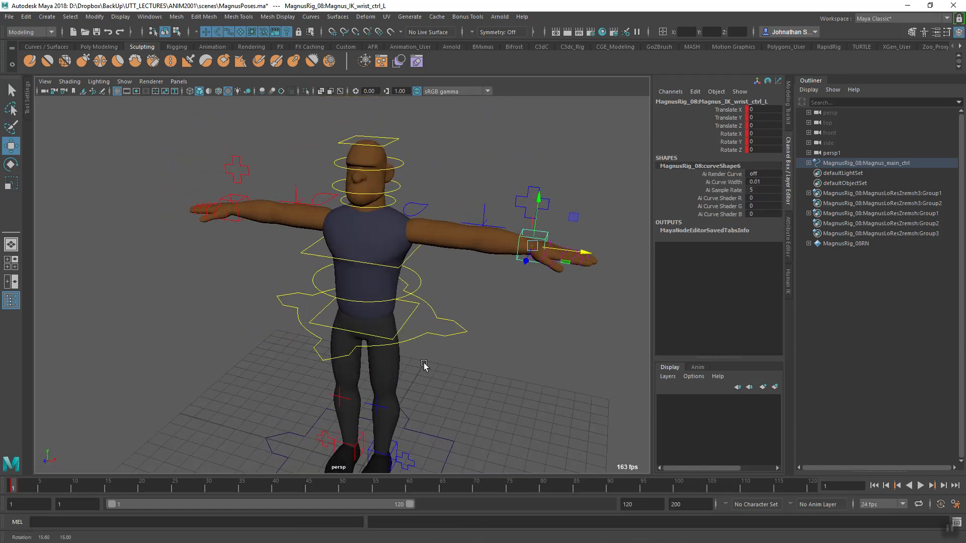
# Try shifting the spine base IK control at the hips slightly sideways and down, and undo the move.
pyautogui.keyDown('alt'); pyautogui.moveTo(425, 366); pyautogui.dragTo(451, 337, button='right'); pyautogui.keyUp('alt')
pyautogui.click(411, 309)
pyautogui.moveTo(418, 332)
pyautogui.keyDown('alt'); pyautogui.mouseDown()
pyautogui.moveTo(451, 344)
pyautogui.moveTo(434, 338)
pyautogui.mouseUp(); pyautogui.keyUp('alt')
pyautogui.keyDown('alt'); pyautogui.moveTo(423, 336); pyautogui.dragTo(440, 294, button='middle'); pyautogui.keyUp('alt')
pyautogui.moveTo(378, 219)
pyautogui.mouseDown()
pyautogui.moveTo(380, 250)
pyautogui.moveTo(398, 220)
pyautogui.moveTo(381, 214)
pyautogui.moveTo(394, 206)
pyautogui.moveTo(373, 226)
pyautogui.mouseUp()
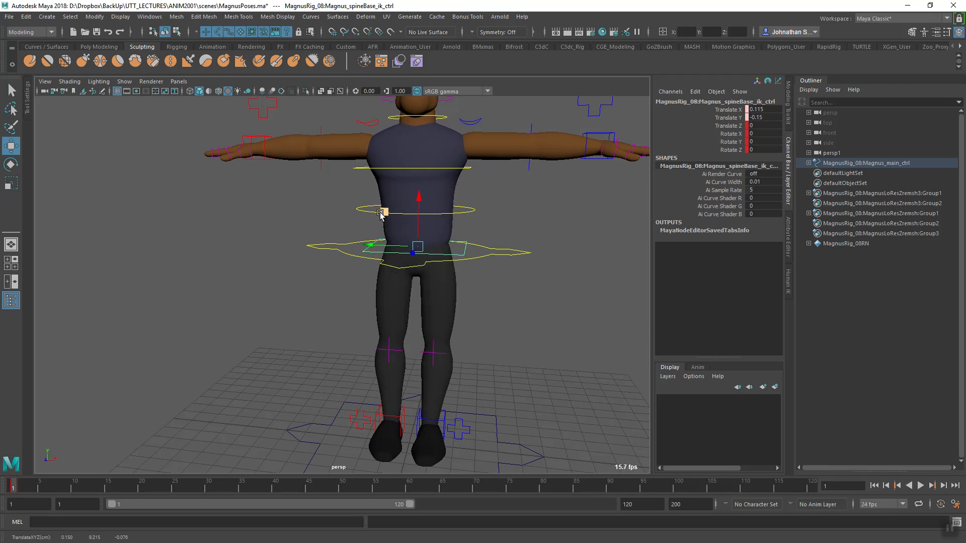
pyautogui.keyDown('alt'); pyautogui.moveTo(436, 275); pyautogui.dragTo(454, 293); pyautogui.keyUp('alt')
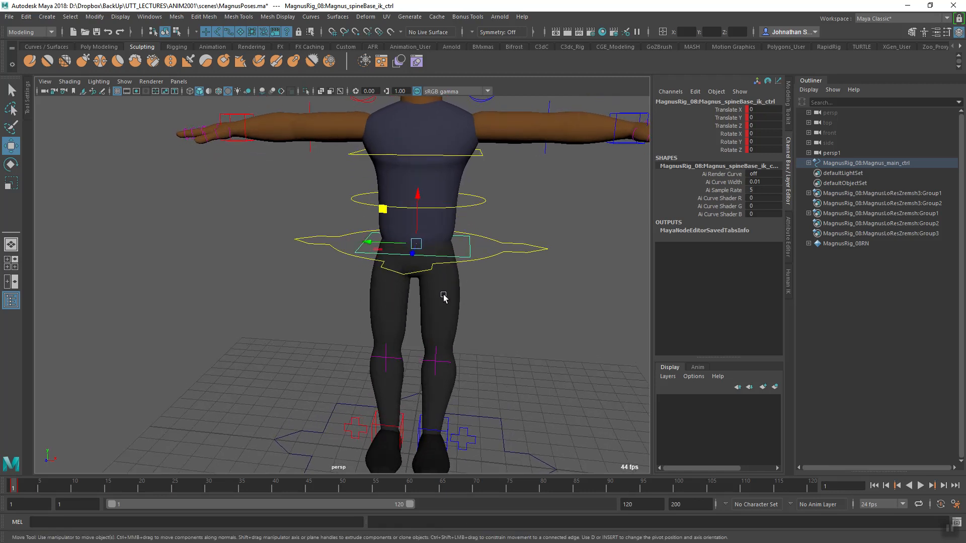
# Try rotating the spine base IK control about its Z axis, and try moving it in the front plane.
pyautogui.moveTo(453, 223); pyautogui.dragTo(450, 221)
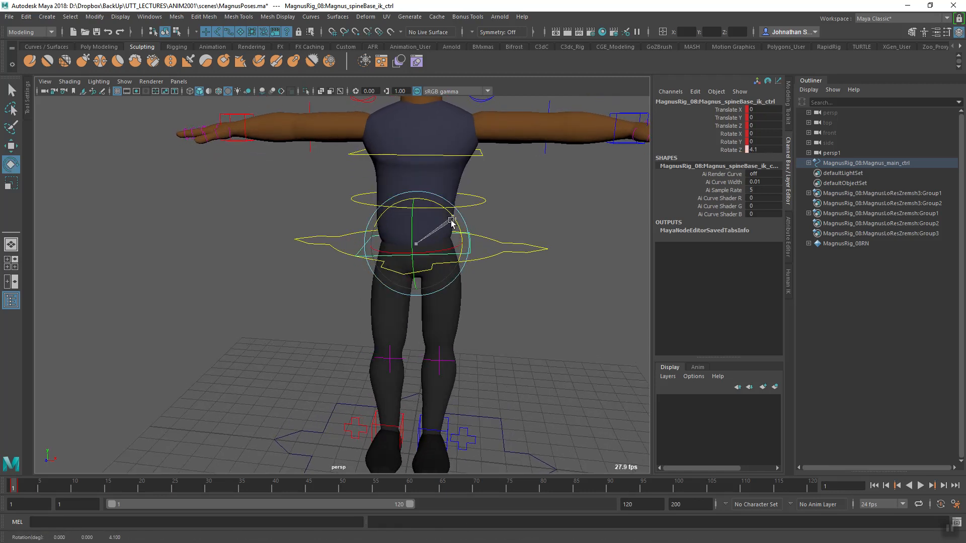
pyautogui.press('w')
pyautogui.moveTo(391, 215)
pyautogui.mouseDown()
pyautogui.moveTo(385, 202)
pyautogui.moveTo(386, 226)
pyautogui.moveTo(383, 208)
pyautogui.moveTo(402, 200)
pyautogui.moveTo(394, 206)
pyautogui.mouseUp()
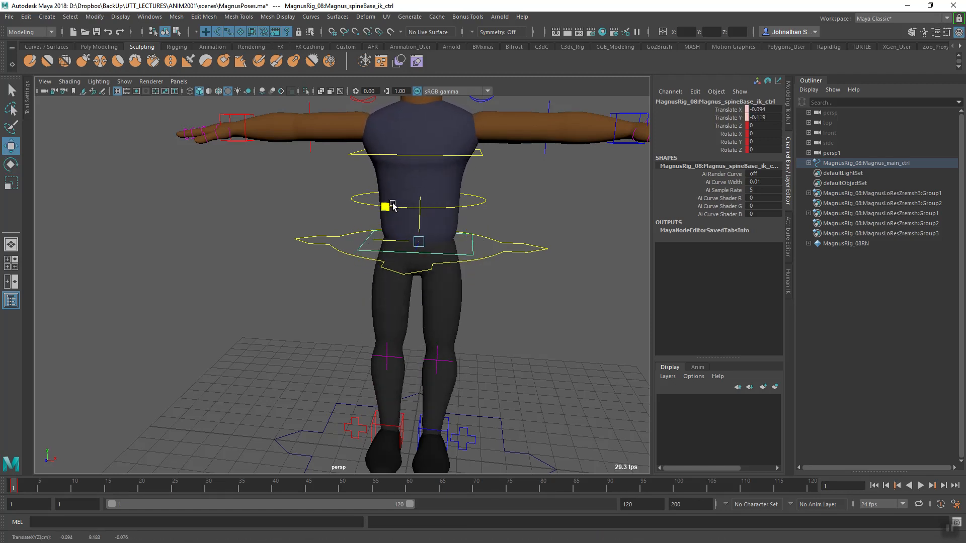
# Try raising the left foot IK control, and undo the move.
pyautogui.keyDown('alt'); pyautogui.moveTo(509, 344); pyautogui.dragTo(498, 286, button='middle'); pyautogui.keyUp('alt')
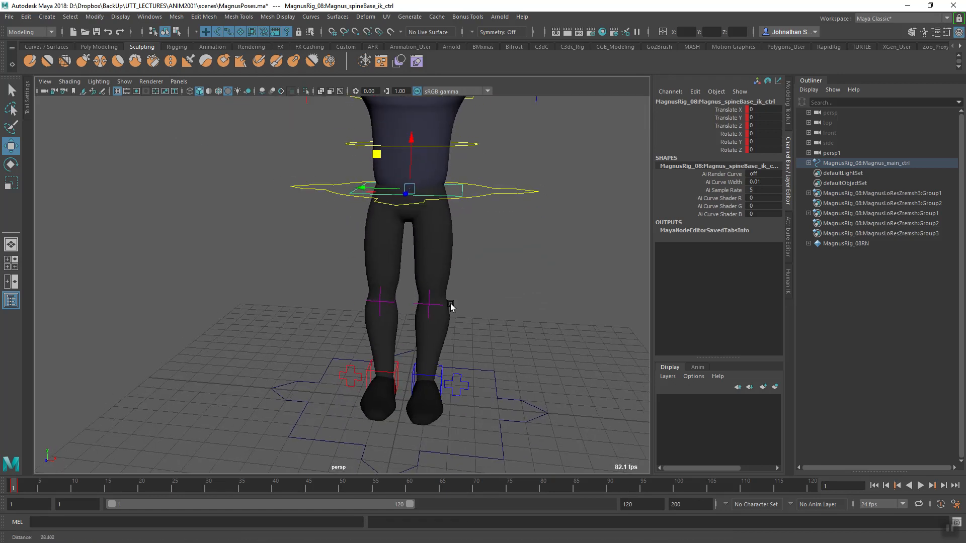
pyautogui.keyDown('alt'); pyautogui.moveTo(498, 287); pyautogui.dragTo(388, 339, button='right'); pyautogui.keyUp('alt')
pyautogui.keyDown('alt'); pyautogui.moveTo(427, 352); pyautogui.dragTo(374, 357); pyautogui.keyUp('alt')
pyautogui.keyDown('alt'); pyautogui.moveTo(470, 316); pyautogui.dragTo(451, 297, button='middle'); pyautogui.keyUp('alt')
pyautogui.keyDown('alt'); pyautogui.moveTo(428, 302); pyautogui.dragTo(483, 360, button='right'); pyautogui.keyUp('alt')
pyautogui.keyDown('alt'); pyautogui.moveTo(462, 354); pyautogui.dragTo(390, 315, button='middle'); pyautogui.keyUp('alt')
pyautogui.keyDown('alt'); pyautogui.moveTo(354, 302); pyautogui.dragTo(404, 323, button='right'); pyautogui.keyUp('alt')
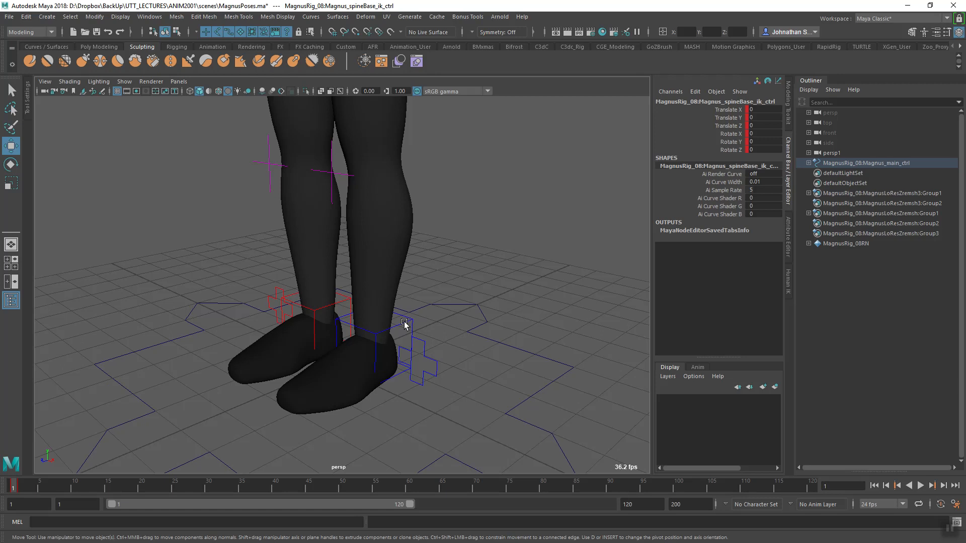
pyautogui.click(405, 322)
pyautogui.keyDown('alt'); pyautogui.moveTo(408, 327); pyautogui.dragTo(497, 366); pyautogui.keyUp('alt')
pyautogui.moveTo(402, 311); pyautogui.dragTo(396, 258)
pyautogui.hotkey('ctrl', 'z')
# Try moving the left foot IK control away from its rest position and rotating it about its X and Z axes.
pyautogui.keyDown('alt'); pyautogui.moveTo(465, 327); pyautogui.dragTo(506, 338); pyautogui.keyUp('alt')
pyautogui.keyDown('alt'); pyautogui.moveTo(505, 337); pyautogui.dragTo(327, 304, button='right'); pyautogui.keyUp('alt')
pyautogui.keyDown('alt'); pyautogui.moveTo(327, 304); pyautogui.dragTo(360, 377, button='middle'); pyautogui.keyUp('alt')
pyautogui.keyDown('alt'); pyautogui.moveTo(360, 378); pyautogui.dragTo(322, 395); pyautogui.keyUp('alt')
pyautogui.keyDown('alt'); pyautogui.moveTo(423, 391); pyautogui.dragTo(429, 334, button='middle'); pyautogui.keyUp('alt')
pyautogui.keyDown('alt'); pyautogui.moveTo(429, 333); pyautogui.dragTo(389, 317, button='right'); pyautogui.keyUp('alt')
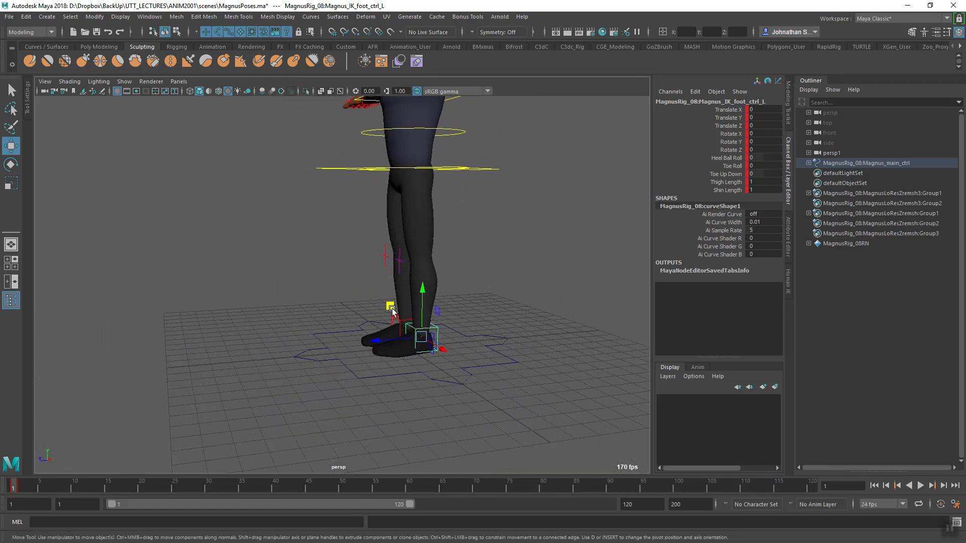
pyautogui.moveTo(390, 313); pyautogui.dragTo(353, 295)
pyautogui.moveTo(388, 262); pyautogui.dragTo(385, 346)
pyautogui.press('e')
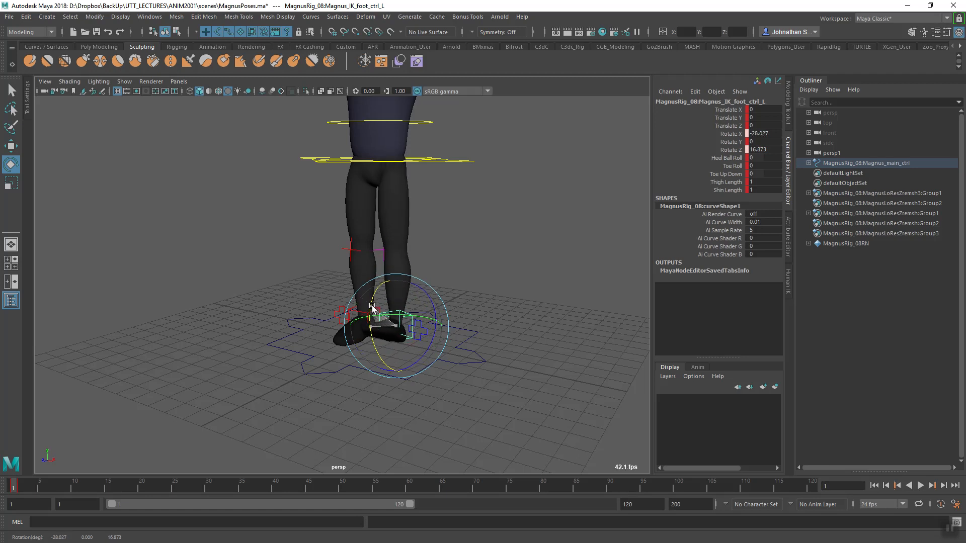
# Try changing the Heel Ball Roll attribute of the left foot IK control, and undo the change.
pyautogui.keyDown('alt'); pyautogui.moveTo(424, 341); pyautogui.dragTo(479, 398); pyautogui.keyUp('alt')
pyautogui.click(726, 157)
pyautogui.keyDown('alt'); pyautogui.moveTo(567, 280); pyautogui.dragTo(411, 356); pyautogui.keyUp('alt')
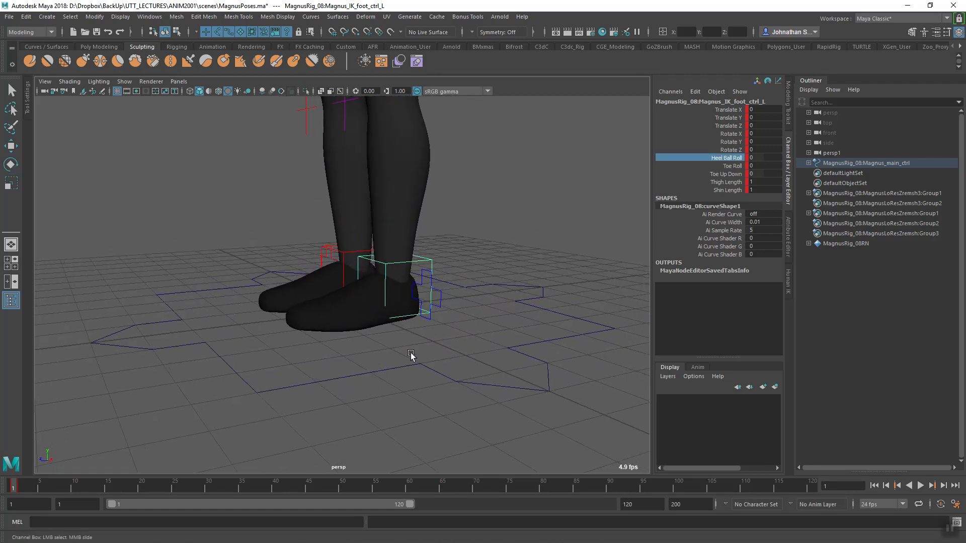
pyautogui.moveTo(395, 348)
pyautogui.mouseDown(button='middle')
pyautogui.moveTo(403, 349)
pyautogui.moveTo(392, 360)
pyautogui.moveTo(405, 357)
pyautogui.mouseUp(button='middle')
pyautogui.hotkey('ctrl', 'z')
# Try changing the Toe Roll attribute of the left foot IK control, and undo the change.
pyautogui.keyDown('alt'); pyautogui.moveTo(442, 314); pyautogui.dragTo(461, 342, button='middle'); pyautogui.keyUp('alt')
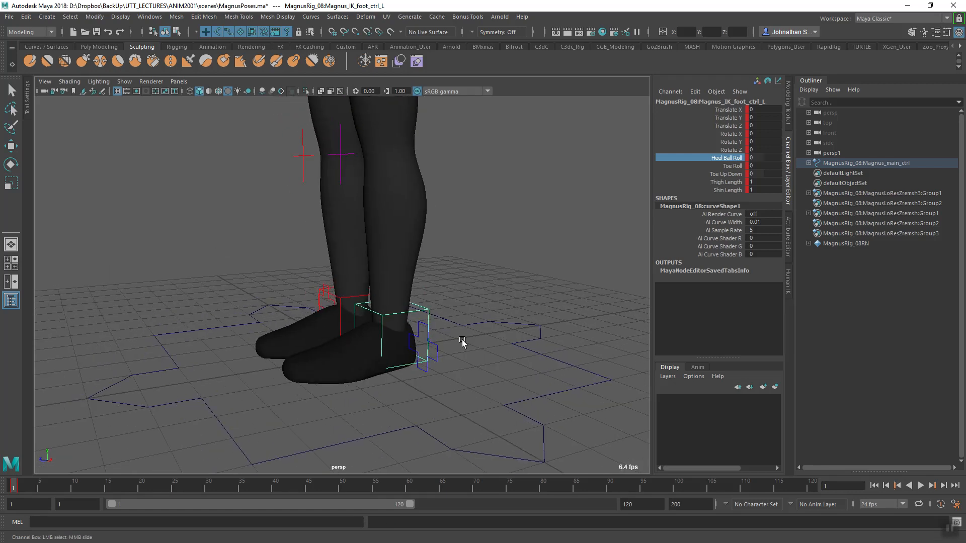
pyautogui.keyDown('alt'); pyautogui.moveTo(461, 342); pyautogui.dragTo(404, 345, button='right'); pyautogui.keyUp('alt')
pyautogui.keyDown('alt'); pyautogui.moveTo(404, 345); pyautogui.dragTo(421, 388, button='middle'); pyautogui.keyUp('alt')
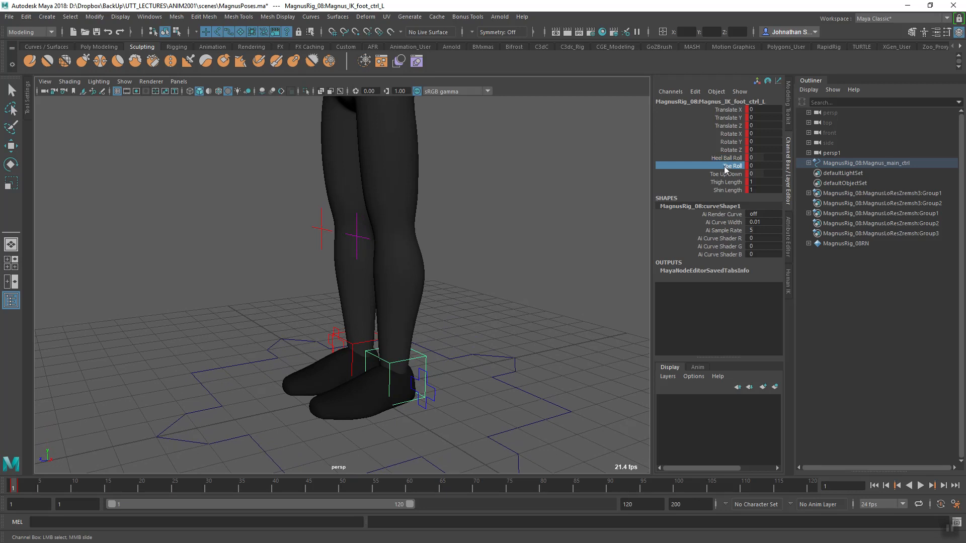
pyautogui.keyDown('alt'); pyautogui.moveTo(428, 346); pyautogui.dragTo(452, 281, button='middle'); pyautogui.keyUp('alt')
pyautogui.moveTo(458, 315); pyautogui.dragTo(395, 296, button='middle')
pyautogui.hotkey('ctrl', 'z')
# Try setting the left foot's Toe Up Down attribute to 1 to bend the toes, and undo it.
pyautogui.keyDown('alt'); pyautogui.moveTo(396, 296); pyautogui.dragTo(464, 366, button='right'); pyautogui.keyUp('alt')
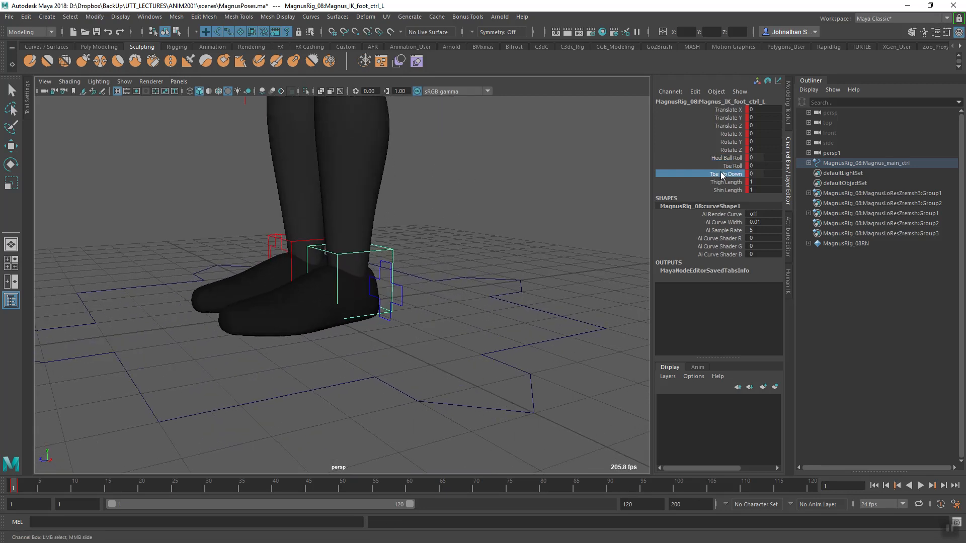
pyautogui.keyDown('alt'); pyautogui.moveTo(446, 337); pyautogui.dragTo(490, 331, button='middle'); pyautogui.keyUp('alt')
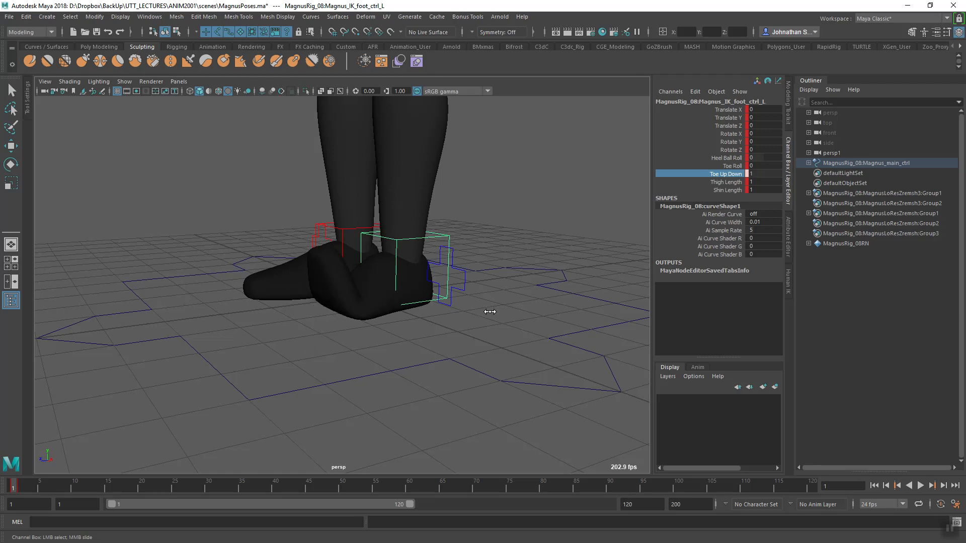
pyautogui.keyDown('alt'); pyautogui.moveTo(473, 316); pyautogui.dragTo(498, 333, button='middle'); pyautogui.keyUp('alt')
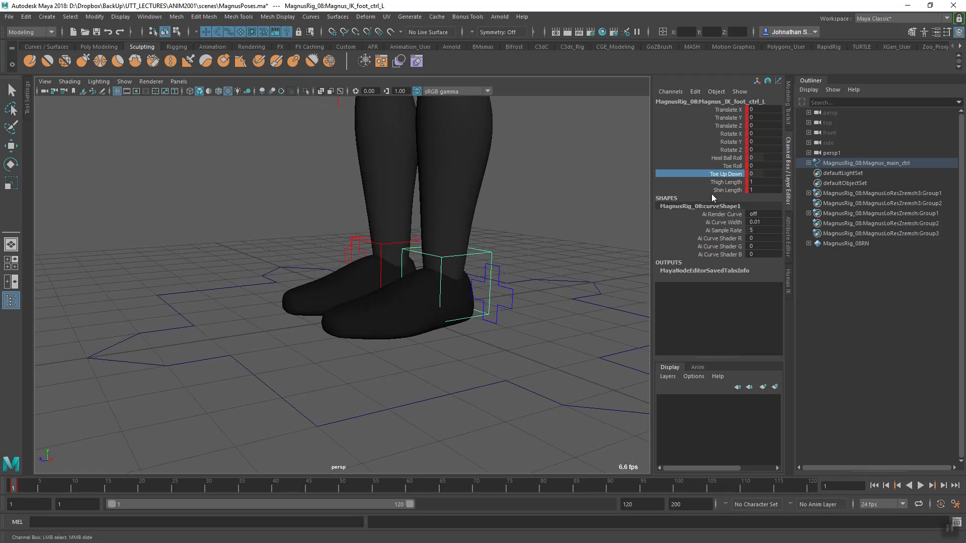
# Examine the rig from the feet up to the torso and shoulder controls.
pyautogui.keyDown('alt'); pyautogui.moveTo(485, 322); pyautogui.dragTo(446, 288, button='right'); pyautogui.keyUp('alt')
pyautogui.keyDown('alt'); pyautogui.moveTo(446, 289); pyautogui.dragTo(455, 384); pyautogui.keyUp('alt')
pyautogui.keyDown('alt'); pyautogui.moveTo(455, 384); pyautogui.dragTo(421, 340, button='right'); pyautogui.keyUp('alt')
pyautogui.keyDown('alt'); pyautogui.moveTo(436, 281); pyautogui.dragTo(445, 356, button='middle'); pyautogui.keyUp('alt')
pyautogui.keyDown('alt'); pyautogui.moveTo(445, 356); pyautogui.dragTo(400, 300, button='right'); pyautogui.keyUp('alt')
pyautogui.keyDown('alt'); pyautogui.moveTo(401, 299); pyautogui.dragTo(445, 382, button='middle'); pyautogui.keyUp('alt')
pyautogui.keyDown('alt'); pyautogui.moveTo(445, 382); pyautogui.dragTo(425, 358); pyautogui.keyUp('alt')
pyautogui.keyDown('alt'); pyautogui.moveTo(425, 358); pyautogui.dragTo(391, 355, button='middle'); pyautogui.keyUp('alt')
pyautogui.keyDown('alt'); pyautogui.moveTo(390, 355); pyautogui.dragTo(504, 365, button='right'); pyautogui.keyUp('alt')
pyautogui.keyDown('alt'); pyautogui.moveTo(410, 340); pyautogui.dragTo(466, 317, button='middle'); pyautogui.keyUp('alt')
pyautogui.keyDown('alt'); pyautogui.moveTo(466, 317); pyautogui.dragTo(487, 312); pyautogui.keyUp('alt')
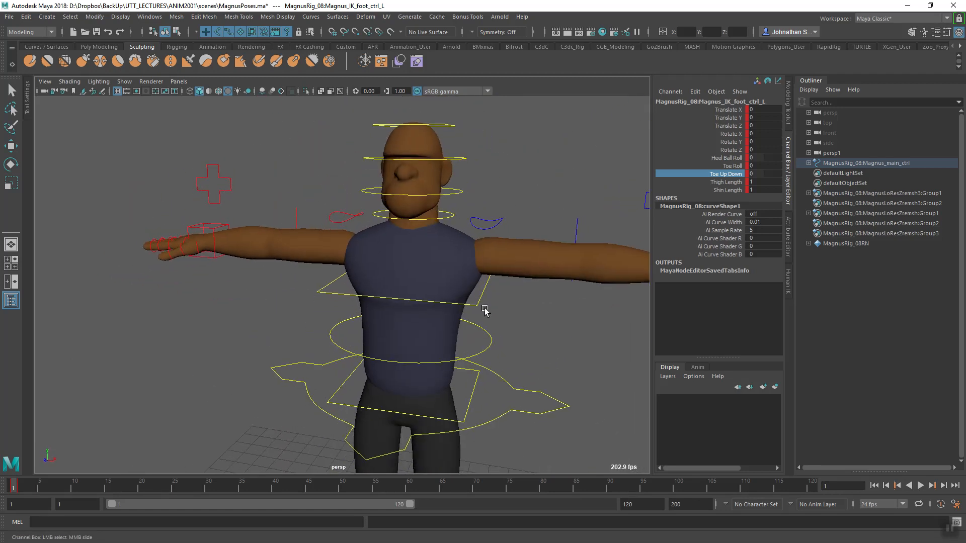
# Try rotating the left shoulder control by about 27.8 degrees around its Z axis, and undo the rotation.
pyautogui.keyDown('alt'); pyautogui.moveTo(487, 313); pyautogui.dragTo(443, 364, button='middle'); pyautogui.keyUp('alt')
pyautogui.moveTo(471, 272); pyautogui.dragTo(472, 275)
pyautogui.press('e')
pyautogui.keyDown('alt'); pyautogui.moveTo(445, 330); pyautogui.dragTo(422, 296, button='middle'); pyautogui.keyUp('alt')
pyautogui.keyDown('alt'); pyautogui.moveTo(422, 296); pyautogui.dragTo(453, 274, button='right'); pyautogui.keyUp('alt')
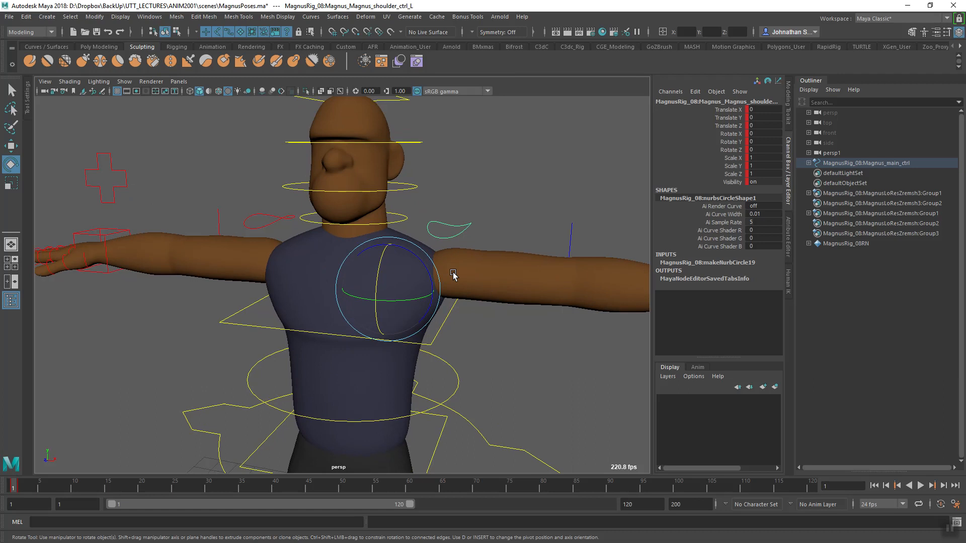
pyautogui.moveTo(423, 270); pyautogui.dragTo(408, 258)
pyautogui.hotkey('ctrl', 'z')
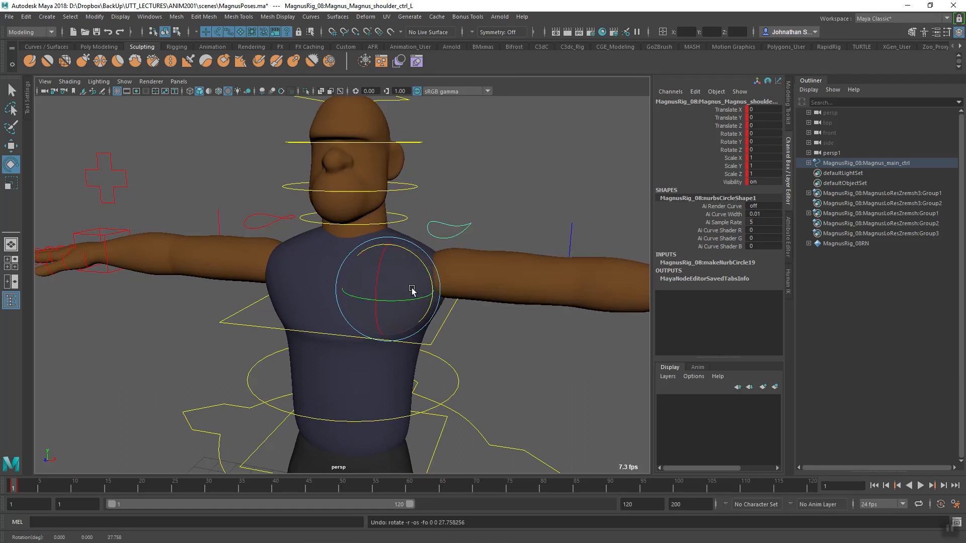
# Try translating the left shoulder control with the Move tool, and undo the move.
pyautogui.keyDown('alt'); pyautogui.moveTo(448, 308); pyautogui.dragTo(458, 292, button='middle'); pyautogui.keyUp('alt')
pyautogui.keyDown('alt'); pyautogui.moveTo(457, 293); pyautogui.dragTo(412, 315, button='right'); pyautogui.keyUp('alt')
pyautogui.moveTo(413, 314)
pyautogui.keyDown('alt'); pyautogui.mouseDown()
pyautogui.moveTo(425, 318)
pyautogui.moveTo(423, 307)
pyautogui.mouseUp(); pyautogui.keyUp('alt')
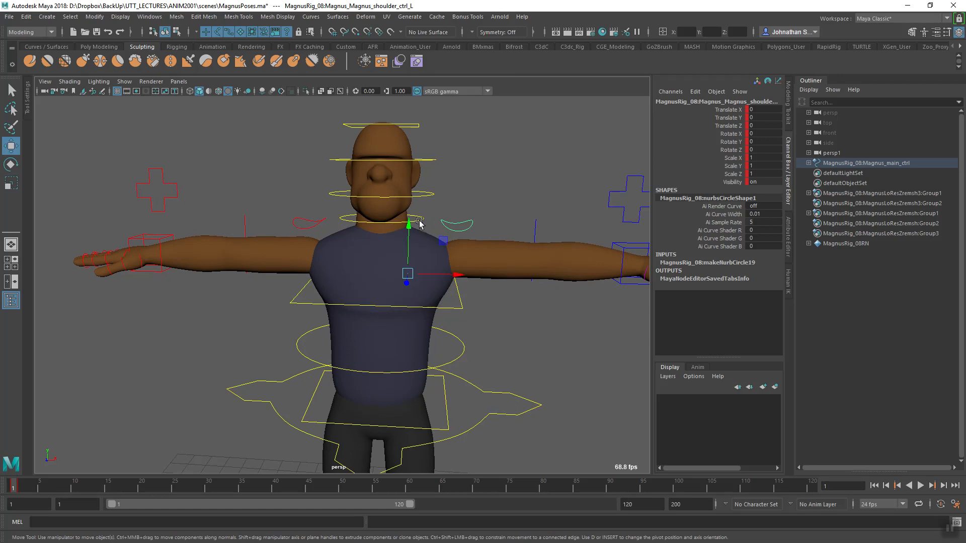
pyautogui.moveTo(442, 241); pyautogui.dragTo(431, 225)
pyautogui.hotkey('ctrl', 'z')
# Examine the left hand up close and try selecting its finger controls.
pyautogui.keyDown('alt'); pyautogui.moveTo(460, 263); pyautogui.dragTo(437, 315); pyautogui.keyUp('alt')
pyautogui.keyDown('alt'); pyautogui.moveTo(483, 294); pyautogui.dragTo(427, 340); pyautogui.keyUp('alt')
pyautogui.keyDown('alt'); pyautogui.moveTo(471, 315); pyautogui.dragTo(508, 289, button='middle'); pyautogui.keyUp('alt')
pyautogui.keyDown('alt'); pyautogui.moveTo(509, 289); pyautogui.dragTo(469, 298); pyautogui.keyUp('alt')
pyautogui.keyDown('alt'); pyautogui.moveTo(470, 295); pyautogui.dragTo(333, 271, button='middle'); pyautogui.keyUp('alt')
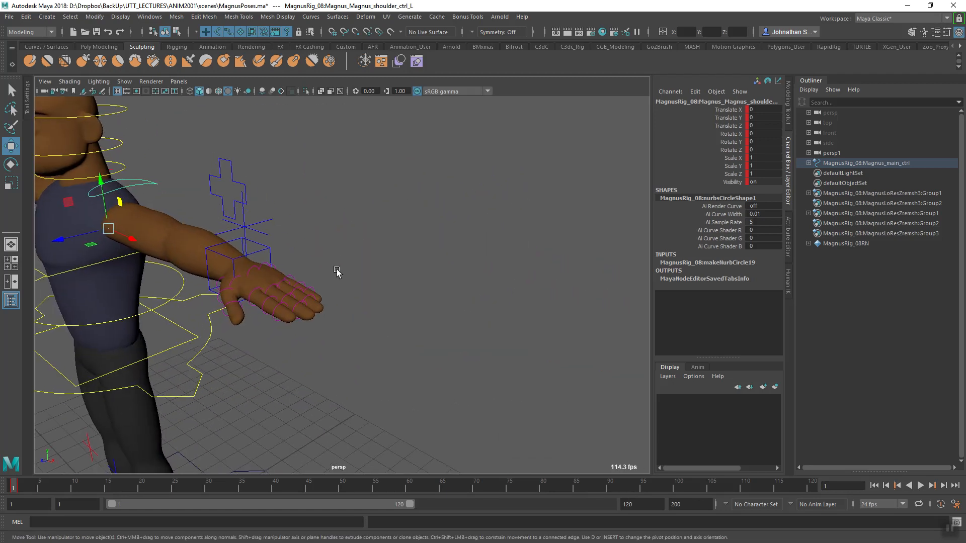
pyautogui.keyDown('alt'); pyautogui.moveTo(333, 272); pyautogui.dragTo(390, 297); pyautogui.keyUp('alt')
pyautogui.keyDown('alt'); pyautogui.moveTo(386, 240); pyautogui.dragTo(385, 297, button='middle'); pyautogui.keyUp('alt')
pyautogui.keyDown('alt'); pyautogui.moveTo(386, 298); pyautogui.dragTo(526, 353, button='right'); pyautogui.keyUp('alt')
pyautogui.keyDown('alt'); pyautogui.moveTo(392, 229); pyautogui.dragTo(457, 332, button='middle'); pyautogui.keyUp('alt')
pyautogui.moveTo(542, 339); pyautogui.dragTo(530, 369)
pyautogui.click(502, 352)
# Select the character's body mesh, create a display layer from it, and set the layer to Reference.
pyautogui.keyDown('alt'); pyautogui.moveTo(293, 279); pyautogui.dragTo(543, 327, button='middle'); pyautogui.keyUp('alt')
pyautogui.keyDown('alt'); pyautogui.moveTo(544, 327); pyautogui.dragTo(433, 292, button='right'); pyautogui.keyUp('alt')
pyautogui.click(470, 277)
pyautogui.keyDown('alt'); pyautogui.moveTo(499, 319); pyautogui.dragTo(481, 369, button='right'); pyautogui.keyUp('alt')
pyautogui.keyDown('alt'); pyautogui.moveTo(456, 300); pyautogui.dragTo(415, 356, button='right'); pyautogui.keyUp('alt')
pyautogui.keyDown('alt'); pyautogui.moveTo(416, 354); pyautogui.dragTo(486, 336, button='middle'); pyautogui.keyUp('alt')
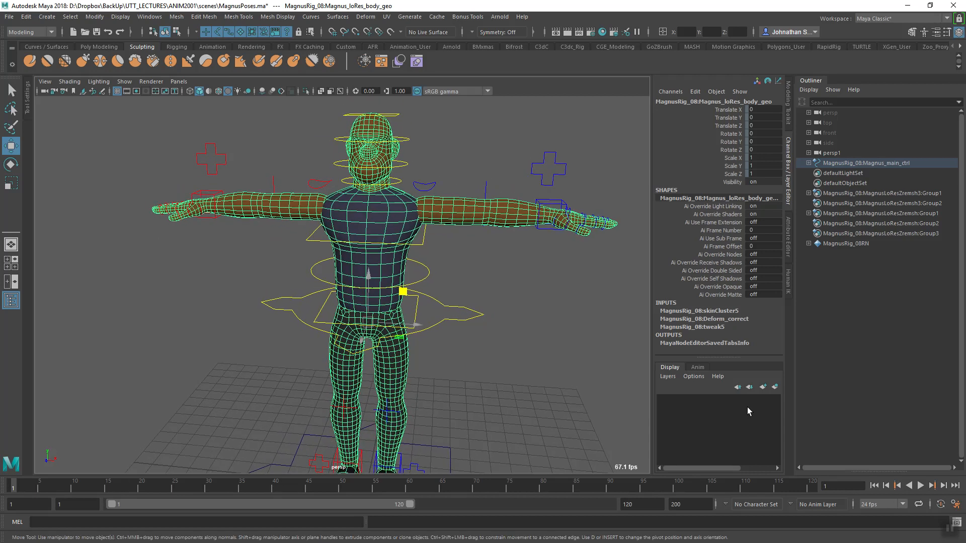
pyautogui.click(774, 387)
pyautogui.click(687, 400)
pyautogui.click(687, 400)
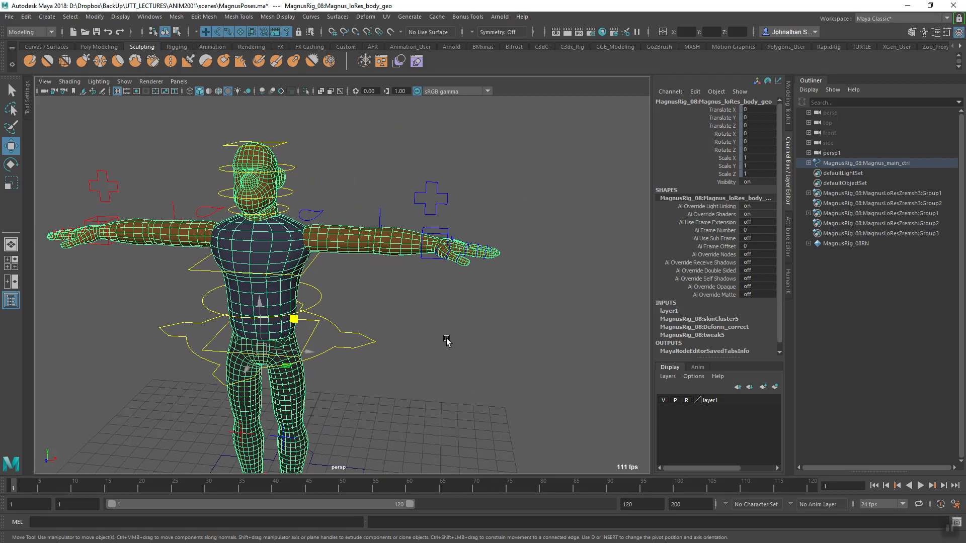
# Deselect the body mesh and box-select the left wrist IK control.
pyautogui.click(352, 297)
pyautogui.moveTo(421, 248); pyautogui.dragTo(478, 301)
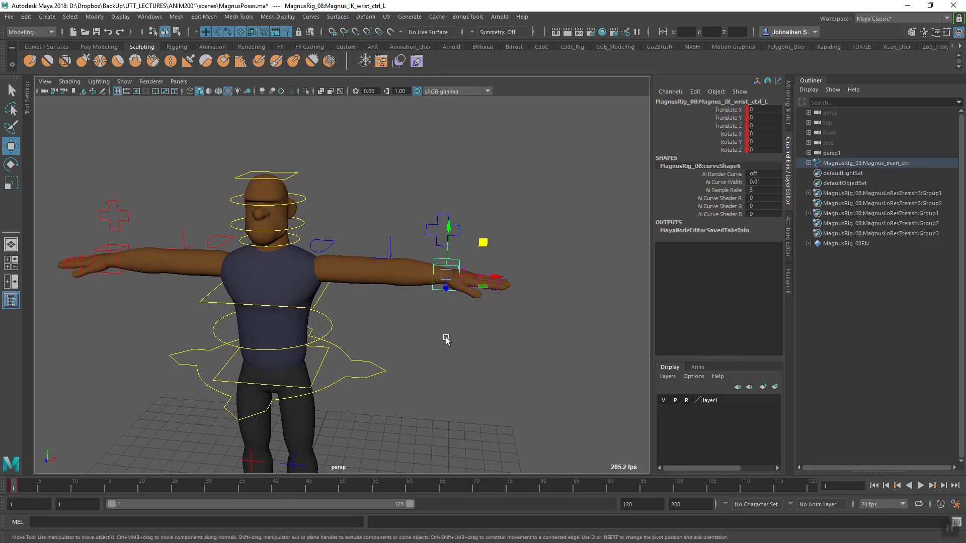
pyautogui.keyDown('alt'); pyautogui.moveTo(446, 337); pyautogui.dragTo(437, 360); pyautogui.keyUp('alt')
pyautogui.keyDown('alt'); pyautogui.moveTo(437, 361); pyautogui.dragTo(532, 276, button='right'); pyautogui.keyUp('alt')
pyautogui.keyDown('alt'); pyautogui.moveTo(532, 275); pyautogui.dragTo(474, 321, button='middle'); pyautogui.keyUp('alt')
pyautogui.keyDown('alt'); pyautogui.moveTo(486, 355); pyautogui.dragTo(495, 308); pyautogui.keyUp('alt')
pyautogui.keyDown('alt'); pyautogui.moveTo(475, 275); pyautogui.dragTo(389, 253, button='middle'); pyautogui.keyUp('alt')
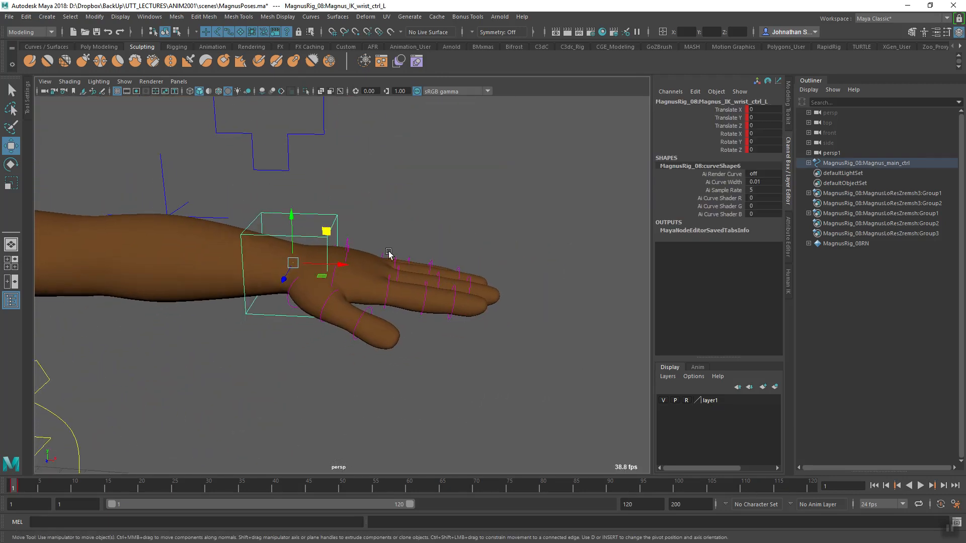
# Box-select the left hand's finger controls, try rotating them together, undo the rotation and clear the selection.
pyautogui.moveTo(367, 237); pyautogui.dragTo(479, 297)
pyautogui.keyDown('alt'); pyautogui.moveTo(479, 298); pyautogui.dragTo(389, 304, button='middle'); pyautogui.keyUp('alt')
pyautogui.keyDown('alt'); pyautogui.moveTo(390, 304); pyautogui.dragTo(476, 350, button='right'); pyautogui.keyUp('alt')
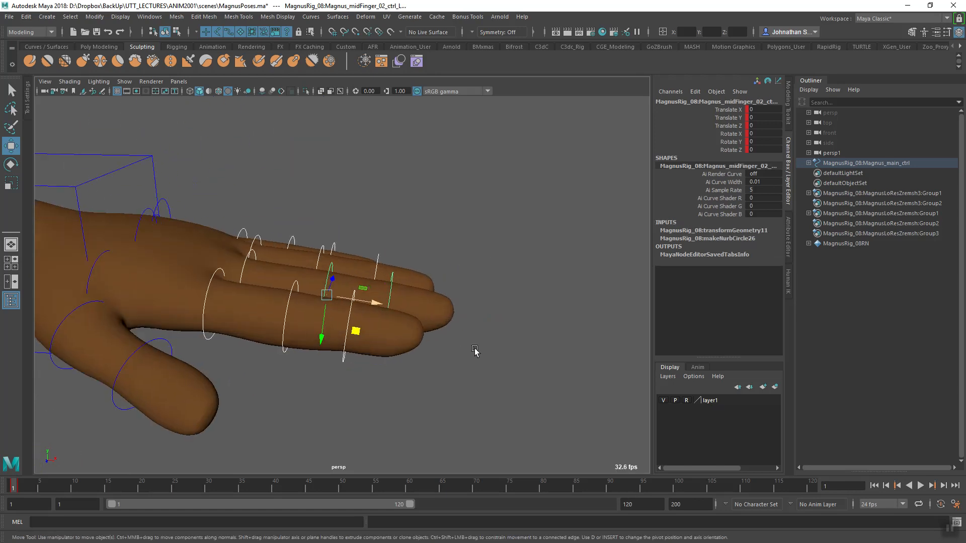
pyautogui.keyDown('alt'); pyautogui.moveTo(476, 351); pyautogui.dragTo(485, 344); pyautogui.keyUp('alt')
pyautogui.press('e')
pyautogui.moveTo(424, 259)
pyautogui.mouseDown()
pyautogui.moveTo(411, 313)
pyautogui.moveTo(420, 256)
pyautogui.mouseUp()
pyautogui.hotkey('ctrl', 'z')
pyautogui.keyDown('alt'); pyautogui.moveTo(420, 321); pyautogui.dragTo(506, 253, button='middle'); pyautogui.keyUp('alt')
pyautogui.click(441, 366)
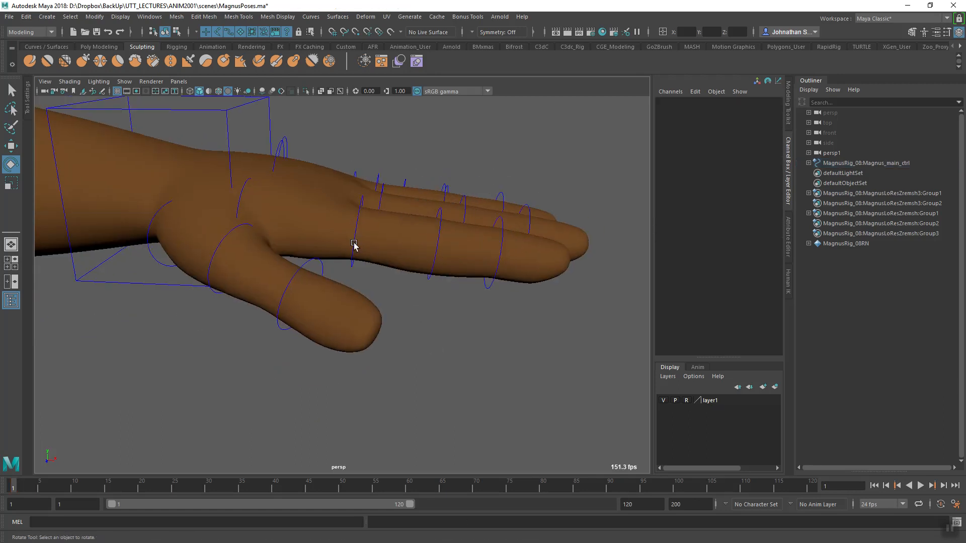
# Try bending the left index finger downward by rotating its base control, and undo the rotation.
pyautogui.click(354, 239)
pyautogui.moveTo(390, 210); pyautogui.dragTo(378, 270)
pyautogui.click(414, 313)
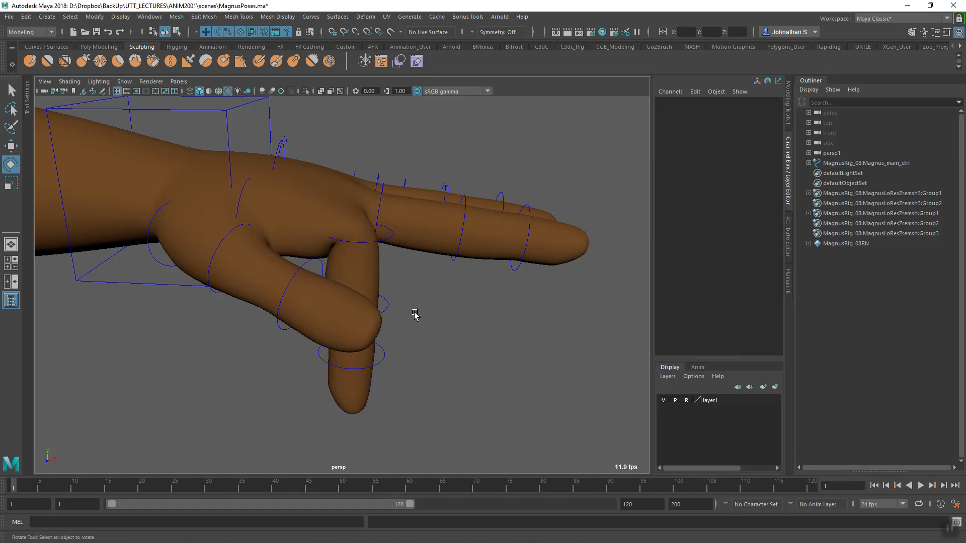
pyautogui.hotkey('ctrl', 'z')
pyautogui.hotkey('ctrl', 'z')
# Select the yellow neck control ring below the character's chin.
pyautogui.keyDown('alt'); pyautogui.moveTo(433, 329); pyautogui.dragTo(506, 347); pyautogui.keyUp('alt')
pyautogui.keyDown('alt'); pyautogui.moveTo(506, 347); pyautogui.dragTo(334, 332, button='right'); pyautogui.keyUp('alt')
pyautogui.keyDown('alt'); pyautogui.moveTo(334, 332); pyautogui.dragTo(526, 313, button='middle'); pyautogui.keyUp('alt')
pyautogui.keyDown('alt'); pyautogui.moveTo(526, 312); pyautogui.dragTo(485, 347, button='right'); pyautogui.keyUp('alt')
pyautogui.keyDown('alt'); pyautogui.moveTo(485, 347); pyautogui.dragTo(448, 336); pyautogui.keyUp('alt')
pyautogui.keyDown('alt'); pyautogui.moveTo(448, 336); pyautogui.dragTo(500, 331, button='right'); pyautogui.keyUp('alt')
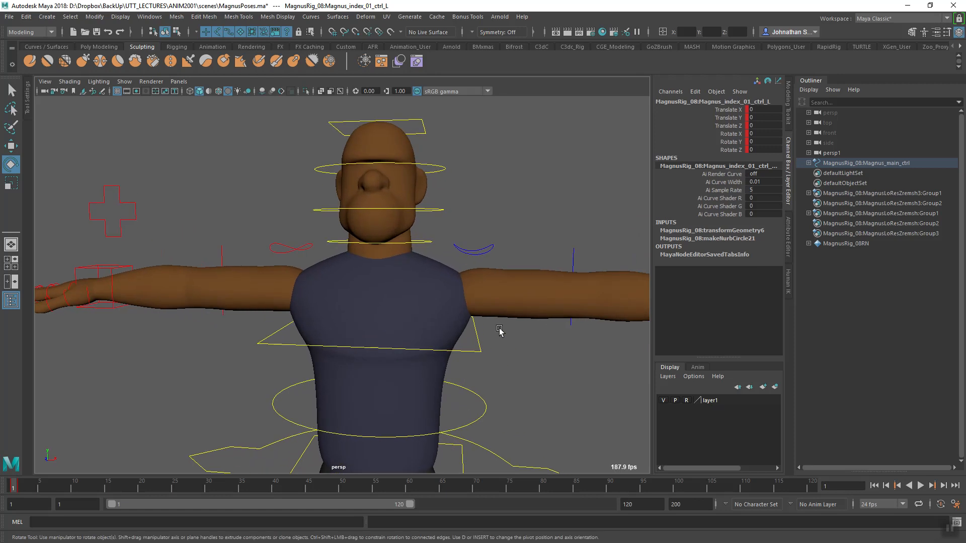
pyautogui.click(425, 242)
pyautogui.moveTo(417, 233); pyautogui.dragTo(417, 233)
pyautogui.keyDown('alt'); pyautogui.moveTo(427, 287); pyautogui.dragTo(466, 274, button='middle'); pyautogui.keyUp('alt')
pyautogui.keyDown('alt'); pyautogui.moveTo(473, 296); pyautogui.dragTo(447, 315, button='right'); pyautogui.keyUp('alt')
pyautogui.keyDown('alt'); pyautogui.moveTo(446, 315); pyautogui.dragTo(444, 300); pyautogui.keyUp('alt')
pyautogui.keyDown('alt'); pyautogui.moveTo(476, 299); pyautogui.dragTo(462, 316, button='middle'); pyautogui.keyUp('alt')
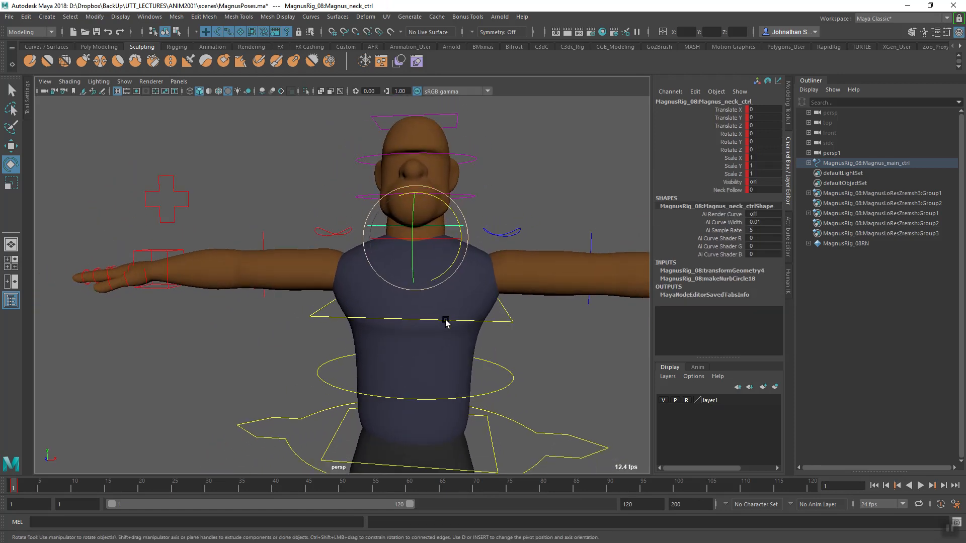
# Select the chest control, try tilting the upper body sideways around Z, and undo the rotation.
pyautogui.moveTo(497, 352); pyautogui.dragTo(498, 353)
pyautogui.keyDown('alt'); pyautogui.moveTo(499, 354); pyautogui.dragTo(448, 334, button='middle'); pyautogui.keyUp('alt')
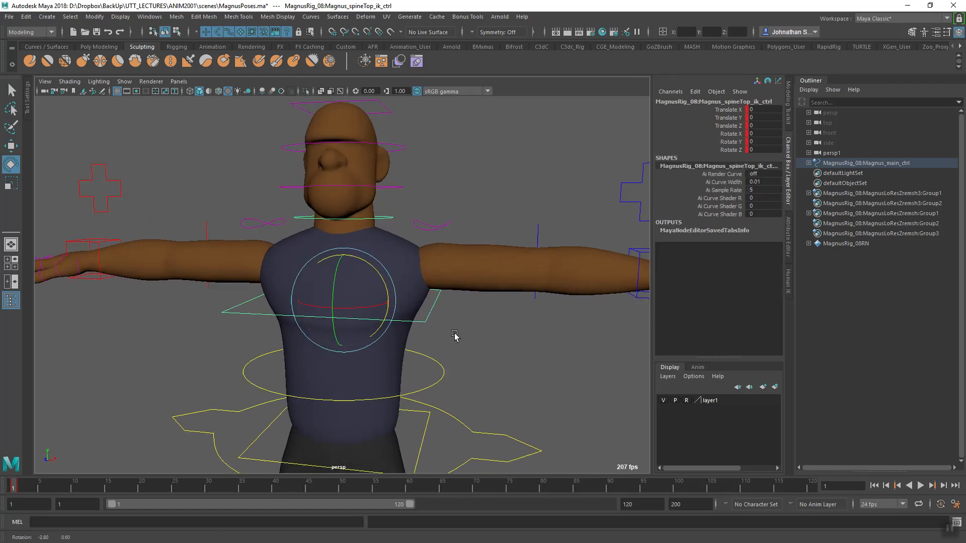
pyautogui.keyDown('alt'); pyautogui.moveTo(448, 334); pyautogui.dragTo(465, 343); pyautogui.keyUp('alt')
pyautogui.moveTo(380, 290)
pyautogui.mouseDown()
pyautogui.moveTo(373, 280)
pyautogui.moveTo(382, 302)
pyautogui.moveTo(368, 279)
pyautogui.mouseUp()
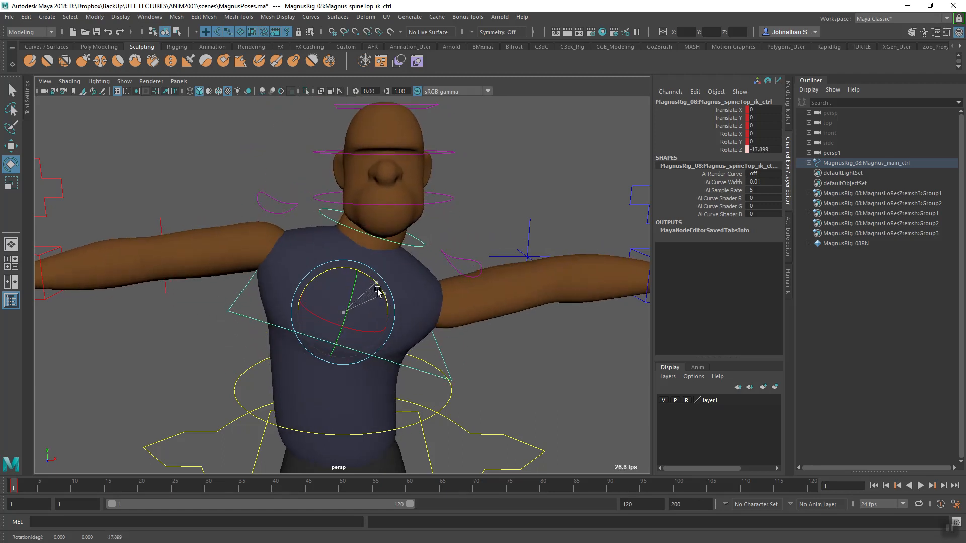
pyautogui.moveTo(404, 278)
pyautogui.keyDown('alt'); pyautogui.mouseDown()
pyautogui.moveTo(438, 280)
pyautogui.moveTo(419, 288)
pyautogui.mouseUp(); pyautogui.keyUp('alt')
pyautogui.scroll(3, 401, 284)
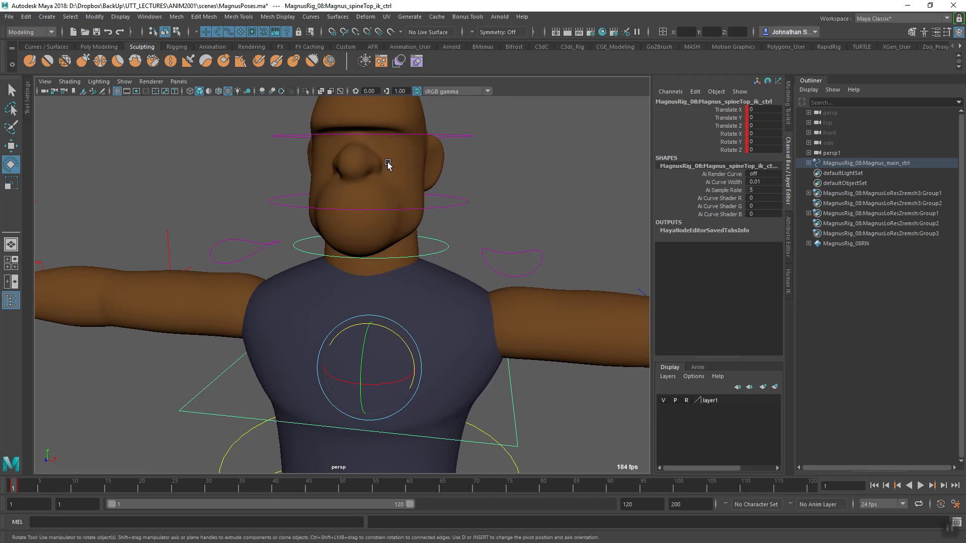
# Select the neck control and set its Neck Follow to 1.
pyautogui.click(433, 240)
pyautogui.keyDown('alt'); pyautogui.moveTo(416, 274); pyautogui.dragTo(483, 330); pyautogui.keyUp('alt')
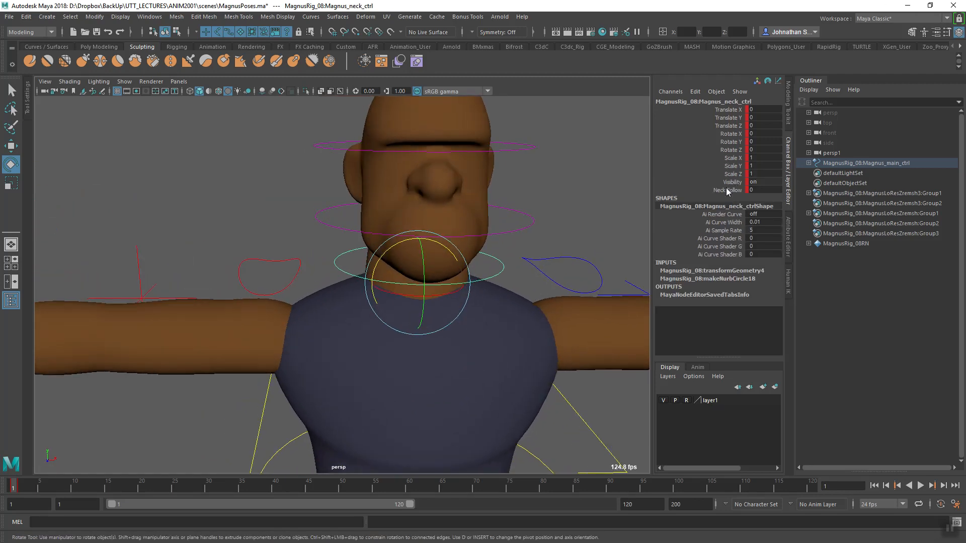
pyautogui.click(737, 191)
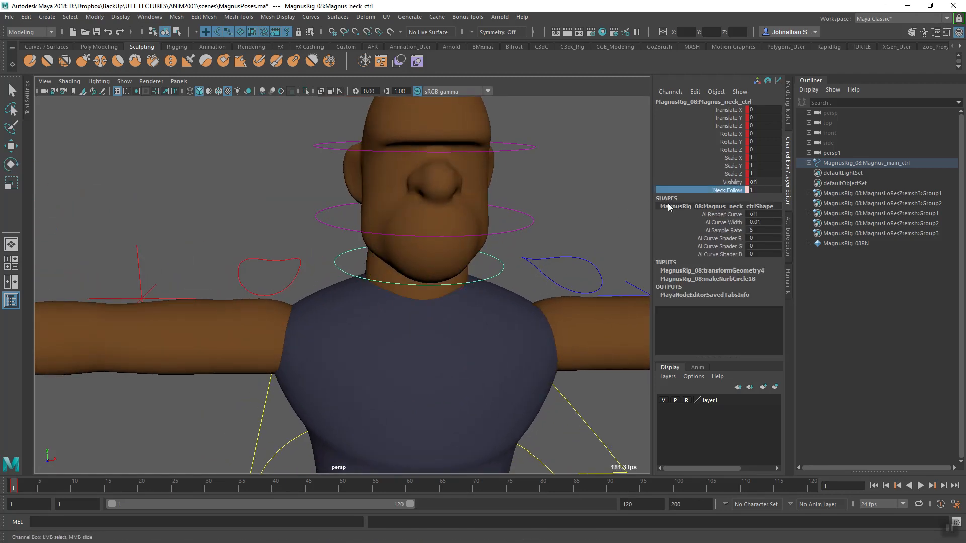
# Try tilting the neck control sideways around Z, and undo the rotation.
pyautogui.scroll(-5, 578, 278)
pyautogui.moveTo(474, 293)
pyautogui.keyDown('alt'); pyautogui.mouseDown()
pyautogui.moveTo(490, 315)
pyautogui.moveTo(464, 301)
pyautogui.mouseUp(); pyautogui.keyUp('alt')
pyautogui.scroll(3, 463, 301)
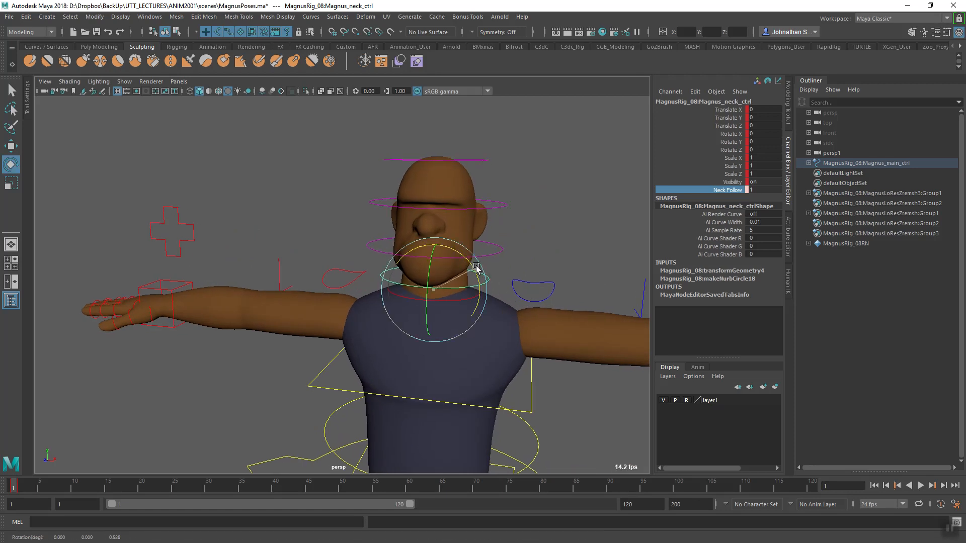
pyautogui.moveTo(479, 274); pyautogui.dragTo(475, 275)
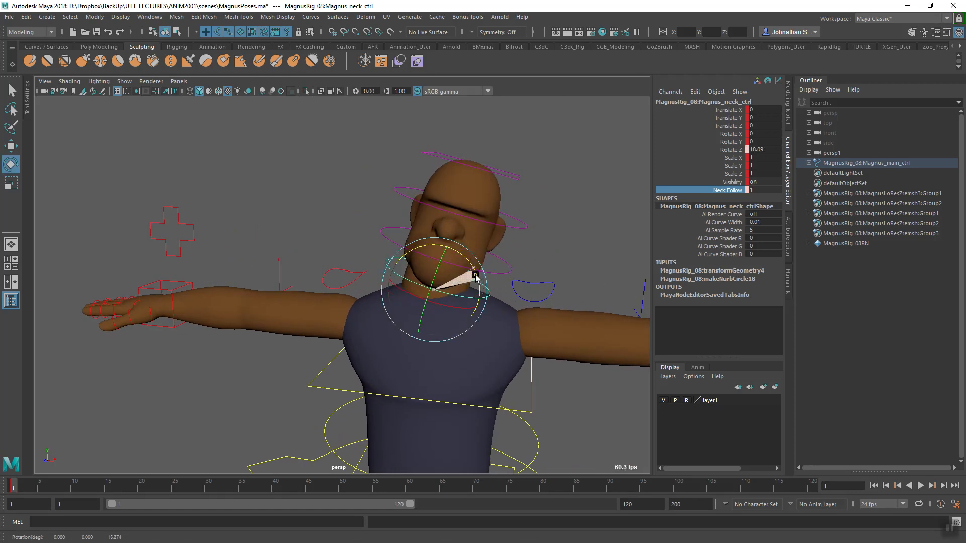
pyautogui.hotkey('ctrl', 'z')
pyautogui.keyDown('alt'); pyautogui.moveTo(522, 353); pyautogui.dragTo(492, 290, button='middle'); pyautogui.keyUp('alt')
# With Neck Follow on, try rotating the chest control to test how the head reacts, and undo the rotation.
pyautogui.click(495, 322)
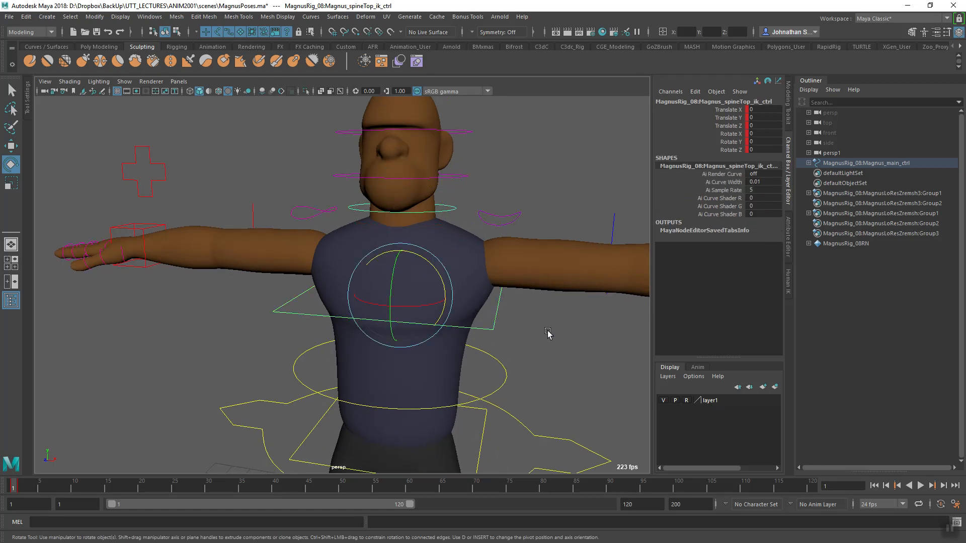
pyautogui.scroll(-3, 548, 333)
pyautogui.scroll(-2, 485, 347)
pyautogui.moveTo(460, 327); pyautogui.dragTo(447, 303)
pyautogui.hotkey('ctrl', 'z')
pyautogui.keyDown('alt'); pyautogui.moveTo(500, 378); pyautogui.dragTo(457, 332, button='middle'); pyautogui.keyUp('alt')
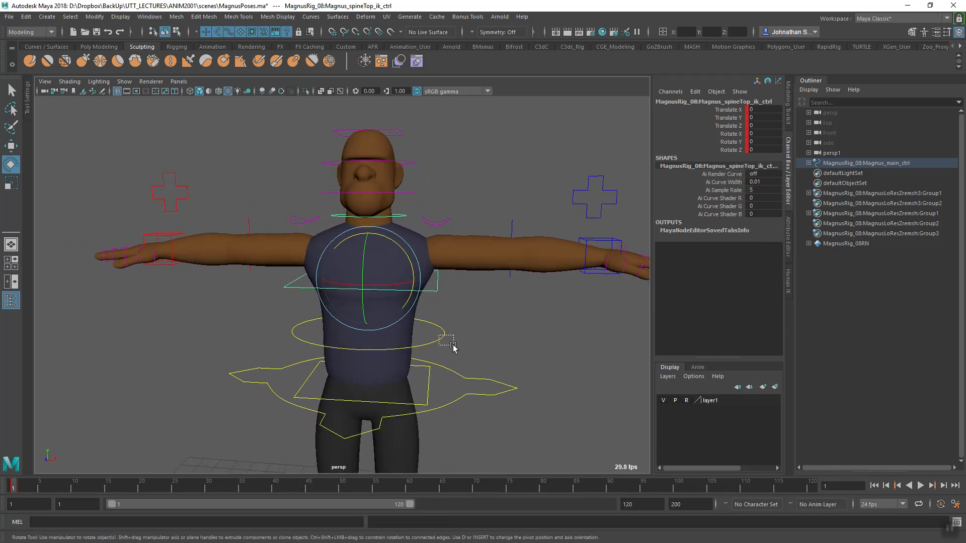
# Box-select the waist control ring, try adjusting it, and undo the change.
pyautogui.moveTo(452, 346); pyautogui.dragTo(452, 347)
pyautogui.keyDown('alt'); pyautogui.moveTo(452, 346); pyautogui.dragTo(466, 347, button='middle'); pyautogui.keyUp('alt')
pyautogui.moveTo(426, 302); pyautogui.dragTo(429, 299)
pyautogui.hotkey('ctrl', 'z')
# Reselect the neck control and set its Neck Follow to 0.
pyautogui.keyDown('alt'); pyautogui.moveTo(427, 241); pyautogui.dragTo(442, 348, button='middle'); pyautogui.keyUp('alt')
pyautogui.keyDown('alt'); pyautogui.moveTo(442, 348); pyautogui.dragTo(528, 359, button='right'); pyautogui.keyUp('alt')
pyautogui.keyDown('alt'); pyautogui.moveTo(528, 359); pyautogui.dragTo(425, 290, button='middle'); pyautogui.keyUp('alt')
pyautogui.keyDown('alt'); pyautogui.moveTo(425, 290); pyautogui.dragTo(468, 289, button='right'); pyautogui.keyUp('alt')
pyautogui.moveTo(414, 271); pyautogui.dragTo(421, 286)
pyautogui.keyDown('alt'); pyautogui.moveTo(422, 286); pyautogui.dragTo(484, 290, button='middle'); pyautogui.keyUp('alt')
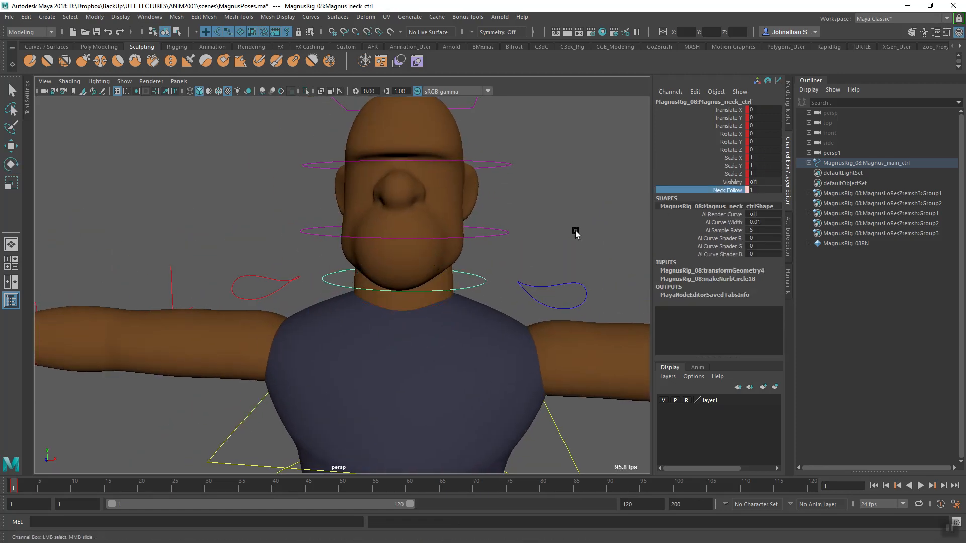
pyautogui.keyDown('alt'); pyautogui.moveTo(445, 302); pyautogui.dragTo(477, 345); pyautogui.keyUp('alt')
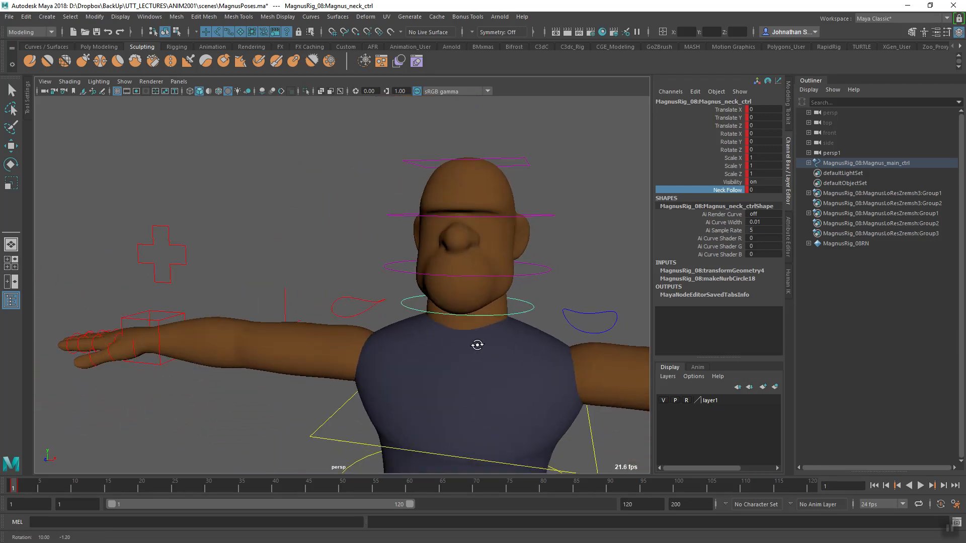
# Select the head control, try tilting the head sideways around Z, and undo the rotation.
pyautogui.moveTo(544, 275); pyautogui.dragTo(548, 279)
pyautogui.press('e')
pyautogui.keyDown('alt'); pyautogui.moveTo(516, 280); pyautogui.dragTo(479, 295, button='middle'); pyautogui.keyUp('alt')
pyautogui.moveTo(472, 258); pyautogui.dragTo(464, 256)
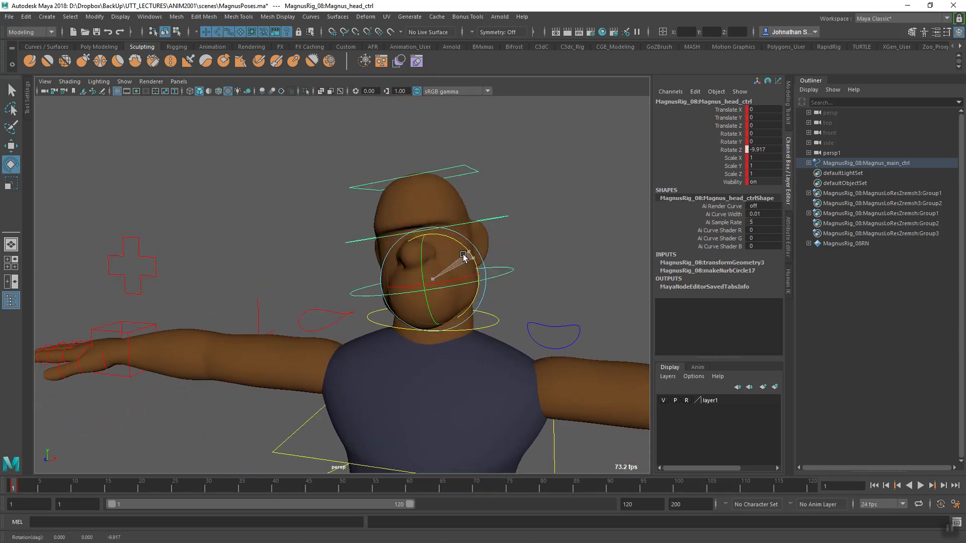
pyautogui.keyDown('alt'); pyautogui.moveTo(461, 333); pyautogui.dragTo(479, 272); pyautogui.keyUp('alt')
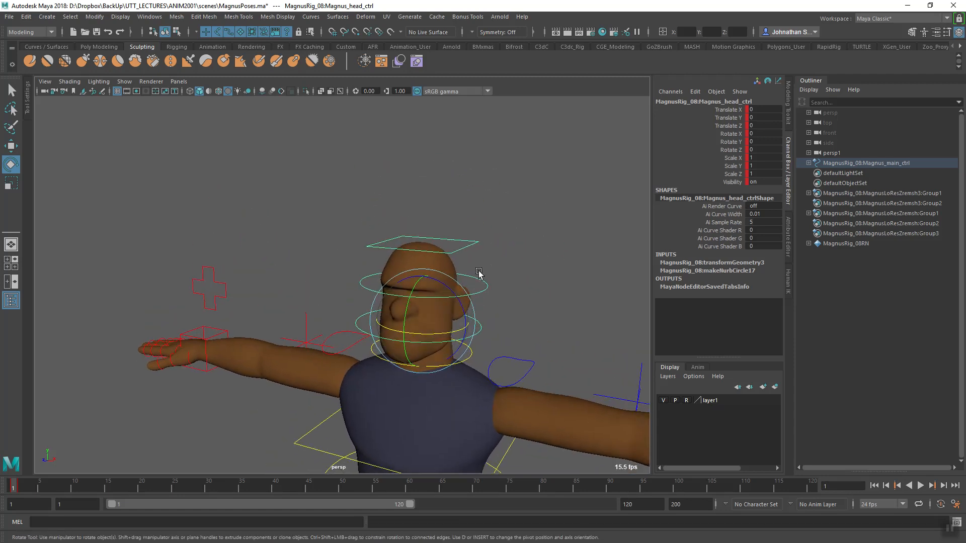
# Pick the control ring at eye level, try adjusting it from two viewing angles, and undo each change.
pyautogui.click(480, 279)
pyautogui.keyDown('alt'); pyautogui.moveTo(493, 320); pyautogui.dragTo(444, 306); pyautogui.keyUp('alt')
pyautogui.scroll(5, 458, 274)
pyautogui.moveTo(428, 233)
pyautogui.mouseDown()
pyautogui.moveTo(429, 242)
pyautogui.moveTo(422, 223)
pyautogui.moveTo(429, 247)
pyautogui.mouseUp()
pyautogui.hotkey('ctrl', 'z')
pyautogui.keyDown('alt'); pyautogui.moveTo(429, 289); pyautogui.dragTo(355, 322); pyautogui.keyUp('alt')
pyautogui.moveTo(345, 231); pyautogui.dragTo(385, 301)
pyautogui.hotkey('ctrl', 'z')
pyautogui.keyDown('alt'); pyautogui.moveTo(385, 301); pyautogui.dragTo(385, 284, button='middle'); pyautogui.keyUp('alt')
pyautogui.keyDown('alt'); pyautogui.moveTo(386, 283); pyautogui.dragTo(505, 274, button='right'); pyautogui.keyUp('alt')
# Select the control at the top of the head, try moving it to stretch the head, and undo the move.
pyautogui.moveTo(463, 201); pyautogui.dragTo(462, 204)
pyautogui.moveTo(460, 282)
pyautogui.keyDown('alt'); pyautogui.mouseDown()
pyautogui.moveTo(462, 303)
pyautogui.moveTo(442, 319)
pyautogui.moveTo(444, 282)
pyautogui.mouseUp(); pyautogui.keyUp('alt')
pyautogui.keyDown('alt'); pyautogui.moveTo(447, 284); pyautogui.dragTo(490, 268, button='middle'); pyautogui.keyUp('alt')
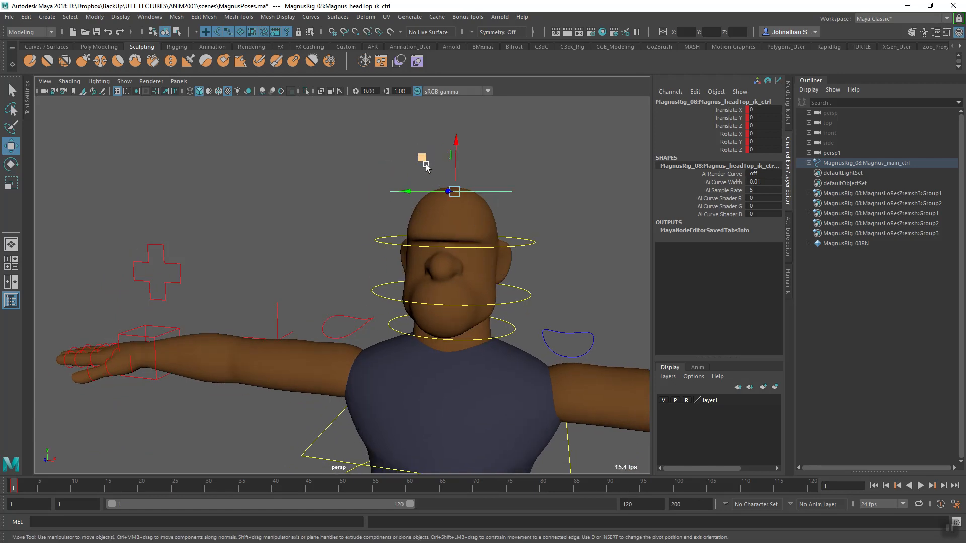
pyautogui.moveTo(421, 171); pyautogui.dragTo(420, 145)
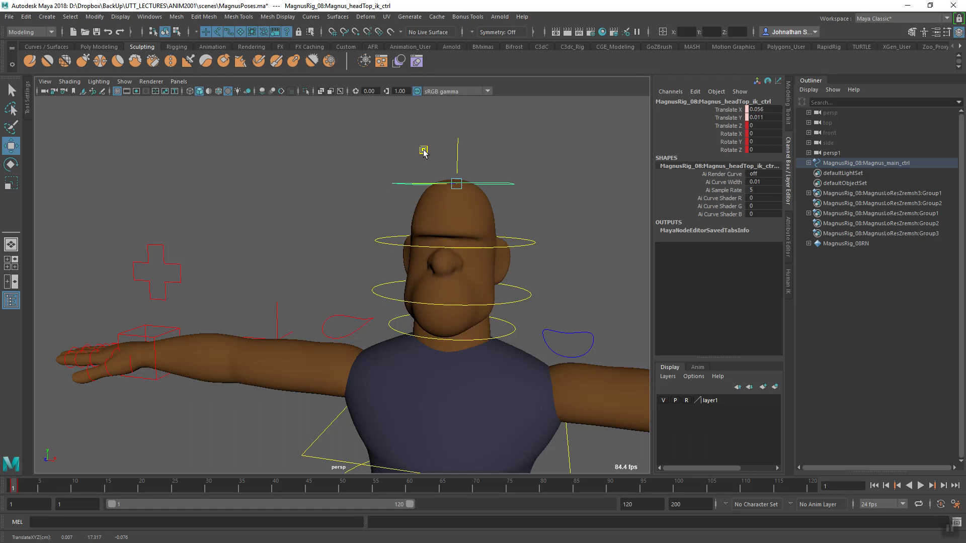
pyautogui.keyDown('alt'); pyautogui.moveTo(538, 316); pyautogui.dragTo(427, 316, button='right'); pyautogui.keyUp('alt')
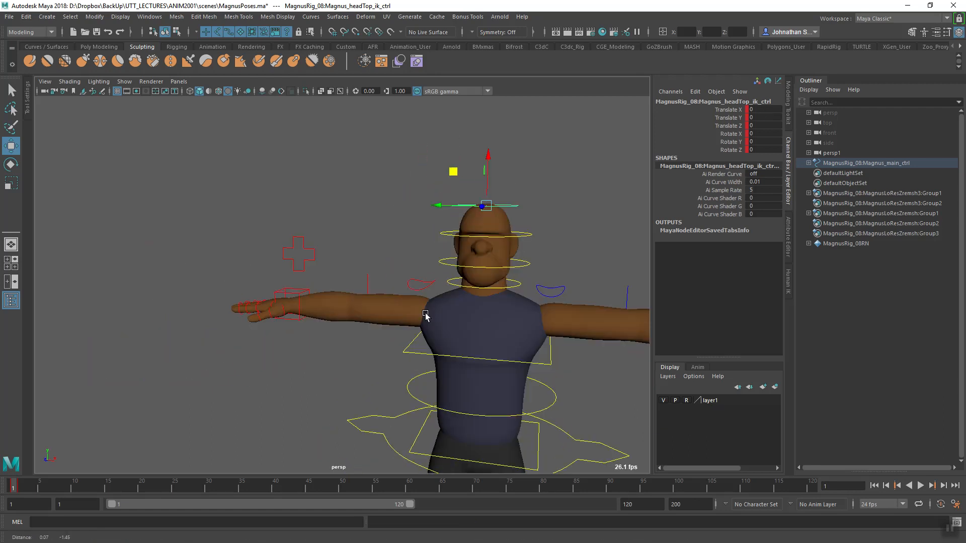
# Box-select the cross-shaped IK/FK switch control above the left wrist.
pyautogui.keyDown('alt'); pyautogui.moveTo(427, 317); pyautogui.dragTo(448, 297); pyautogui.keyUp('alt')
pyautogui.keyDown('alt'); pyautogui.moveTo(543, 287); pyautogui.dragTo(422, 328, button='middle'); pyautogui.keyUp('alt')
pyautogui.keyDown('alt'); pyautogui.moveTo(422, 327); pyautogui.dragTo(400, 346, button='right'); pyautogui.keyUp('alt')
pyautogui.keyDown('alt'); pyautogui.moveTo(400, 347); pyautogui.dragTo(457, 251, button='middle'); pyautogui.keyUp('alt')
pyautogui.keyDown('alt'); pyautogui.moveTo(532, 291); pyautogui.dragTo(488, 312, button='right'); pyautogui.keyUp('alt')
pyautogui.keyDown('alt'); pyautogui.moveTo(488, 313); pyautogui.dragTo(444, 339); pyautogui.keyUp('alt')
pyautogui.keyDown('alt'); pyautogui.moveTo(506, 274); pyautogui.dragTo(417, 347, button='middle'); pyautogui.keyUp('alt')
pyautogui.keyDown('alt'); pyautogui.moveTo(418, 347); pyautogui.dragTo(512, 344, button='right'); pyautogui.keyUp('alt')
pyautogui.keyDown('alt'); pyautogui.moveTo(465, 342); pyautogui.dragTo(508, 356, button='middle'); pyautogui.keyUp('alt')
pyautogui.keyDown('alt'); pyautogui.moveTo(508, 356); pyautogui.dragTo(457, 368); pyautogui.keyUp('alt')
pyautogui.keyDown('alt'); pyautogui.moveTo(456, 369); pyautogui.dragTo(533, 364, button='right'); pyautogui.keyUp('alt')
pyautogui.keyDown('alt'); pyautogui.moveTo(532, 364); pyautogui.dragTo(496, 349, button='middle'); pyautogui.keyUp('alt')
pyautogui.moveTo(467, 221); pyautogui.dragTo(441, 325)
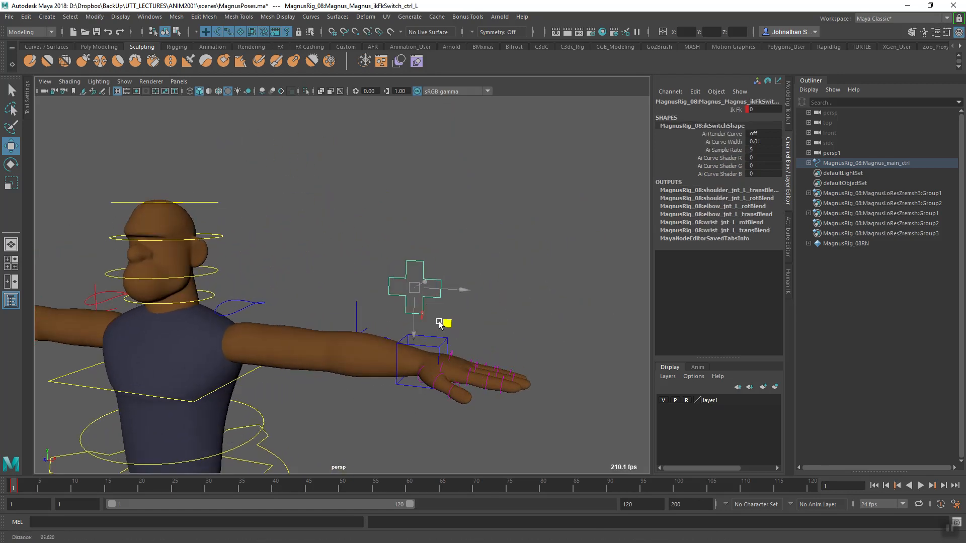
# Set the left arm switch's Ik Fk value to 1.
pyautogui.keyDown('alt'); pyautogui.moveTo(442, 325); pyautogui.dragTo(482, 318, button='middle'); pyautogui.keyUp('alt')
pyautogui.keyDown('alt'); pyautogui.moveTo(483, 318); pyautogui.dragTo(503, 336); pyautogui.keyUp('alt')
pyautogui.keyDown('alt'); pyautogui.moveTo(488, 334); pyautogui.dragTo(504, 354, button='middle'); pyautogui.keyUp('alt')
pyautogui.keyDown('alt'); pyautogui.moveTo(503, 354); pyautogui.dragTo(478, 357); pyautogui.keyUp('alt')
pyautogui.keyDown('alt'); pyautogui.moveTo(478, 358); pyautogui.dragTo(498, 343, button='right'); pyautogui.keyUp('alt')
pyautogui.keyDown('alt'); pyautogui.moveTo(498, 343); pyautogui.dragTo(501, 275, button='middle'); pyautogui.keyUp('alt')
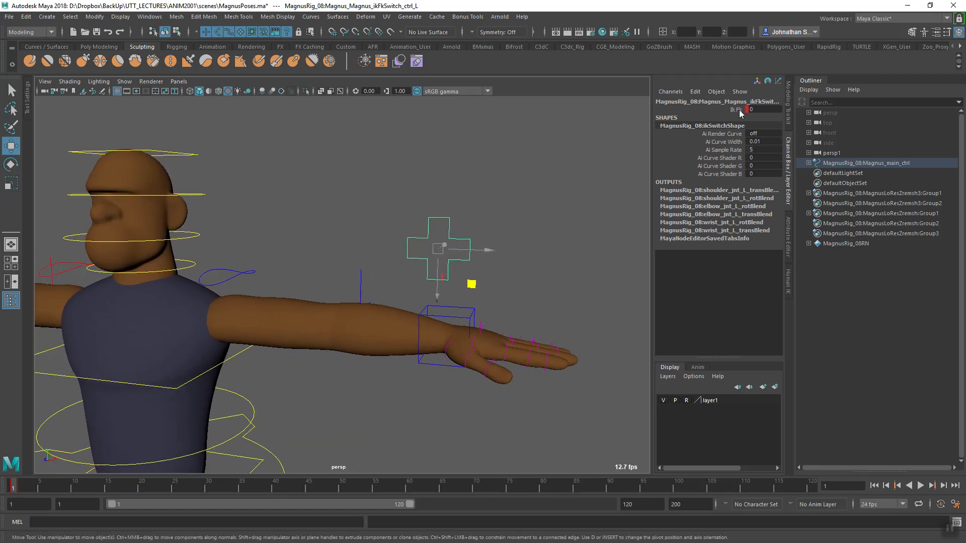
pyautogui.keyDown('alt'); pyautogui.moveTo(591, 237); pyautogui.dragTo(445, 301); pyautogui.keyUp('alt')
pyautogui.click(737, 109)
pyautogui.keyDown('alt'); pyautogui.moveTo(591, 217); pyautogui.dragTo(500, 326); pyautogui.keyUp('alt')
# Select the left upper arm's FK control and rotate the arm down beside the body.
pyautogui.click(354, 258)
pyautogui.keyDown('alt'); pyautogui.moveTo(367, 283); pyautogui.dragTo(455, 290, button='right'); pyautogui.keyUp('alt')
pyautogui.press('e')
pyautogui.moveTo(400, 213); pyautogui.dragTo(417, 338)
# Select the left elbow FK control, bend the forearm forward, and pick the next control down the arm.
pyautogui.click(417, 336)
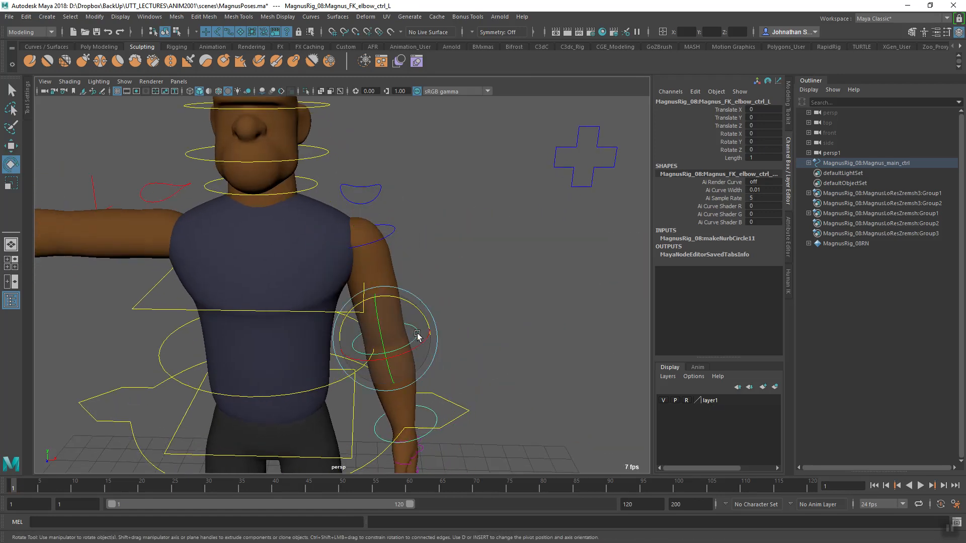
pyautogui.keyDown('alt'); pyautogui.moveTo(417, 336); pyautogui.dragTo(390, 349, button='right'); pyautogui.keyUp('alt')
pyautogui.keyDown('alt'); pyautogui.moveTo(393, 357); pyautogui.dragTo(503, 276, button='middle'); pyautogui.keyUp('alt')
pyautogui.keyDown('alt'); pyautogui.moveTo(502, 276); pyautogui.dragTo(379, 327); pyautogui.keyUp('alt')
pyautogui.moveTo(417, 272); pyautogui.dragTo(488, 209)
pyautogui.click(442, 332)
pyautogui.keyDown('alt'); pyautogui.moveTo(441, 332); pyautogui.dragTo(528, 294); pyautogui.keyUp('alt')
# Reselect the left arm's IK/FK switch and set Ik Fk to 0.
pyautogui.keyDown('alt'); pyautogui.moveTo(481, 265); pyautogui.dragTo(498, 324, button='middle'); pyautogui.keyUp('alt')
pyautogui.keyDown('alt'); pyautogui.moveTo(498, 325); pyautogui.dragTo(445, 341); pyautogui.keyUp('alt')
pyautogui.keyDown('alt'); pyautogui.moveTo(548, 281); pyautogui.dragTo(452, 277, button='right'); pyautogui.keyUp('alt')
pyautogui.keyDown('alt'); pyautogui.moveTo(452, 278); pyautogui.dragTo(390, 297, button='middle'); pyautogui.keyUp('alt')
pyautogui.moveTo(488, 216); pyautogui.dragTo(512, 274)
pyautogui.keyDown('alt'); pyautogui.moveTo(512, 274); pyautogui.dragTo(540, 222, button='middle'); pyautogui.keyUp('alt')
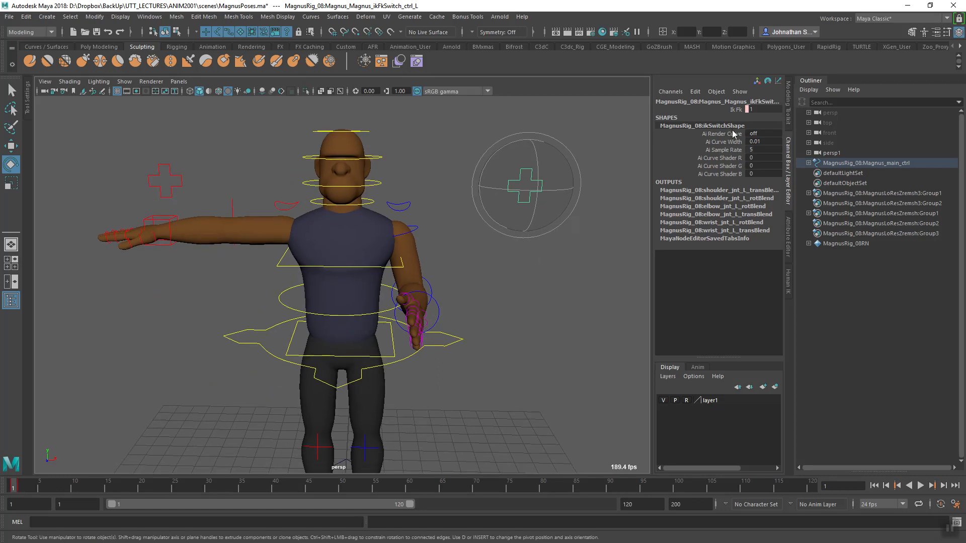
pyautogui.click(735, 110)
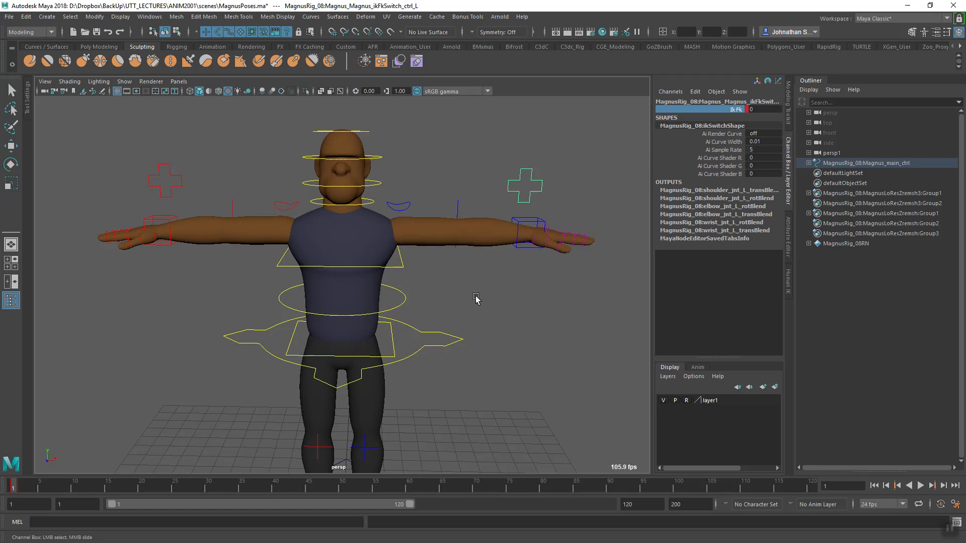
# Select the left leg's IK/FK switch beside the foot and set Ik Fk to 1.
pyautogui.keyDown('alt'); pyautogui.moveTo(492, 288); pyautogui.dragTo(629, 292, button='middle'); pyautogui.keyUp('alt')
pyautogui.keyDown('alt'); pyautogui.moveTo(351, 291); pyautogui.dragTo(388, 294, button='middle'); pyautogui.keyUp('alt')
pyautogui.keyDown('alt'); pyautogui.moveTo(443, 322); pyautogui.dragTo(400, 330, button='right'); pyautogui.keyUp('alt')
pyautogui.keyDown('alt'); pyautogui.moveTo(402, 397); pyautogui.dragTo(312, 229, button='middle'); pyautogui.keyUp('alt')
pyautogui.keyDown('alt'); pyautogui.moveTo(312, 229); pyautogui.dragTo(398, 327, button='right'); pyautogui.keyUp('alt')
pyautogui.click(428, 357)
pyautogui.keyDown('alt'); pyautogui.moveTo(427, 357); pyautogui.dragTo(422, 324); pyautogui.keyUp('alt')
pyautogui.click(735, 111)
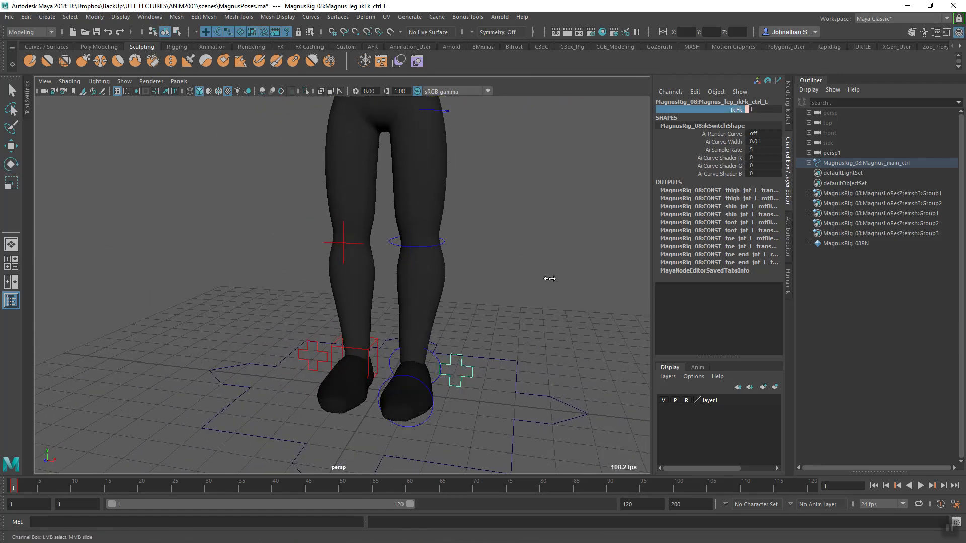
# Select the left shin FK control, try bending the knee with it, and undo the rotations.
pyautogui.keyDown('alt'); pyautogui.moveTo(548, 277); pyautogui.dragTo(382, 330); pyautogui.keyUp('alt')
pyautogui.click(387, 296)
pyautogui.moveTo(402, 249); pyautogui.dragTo(402, 260)
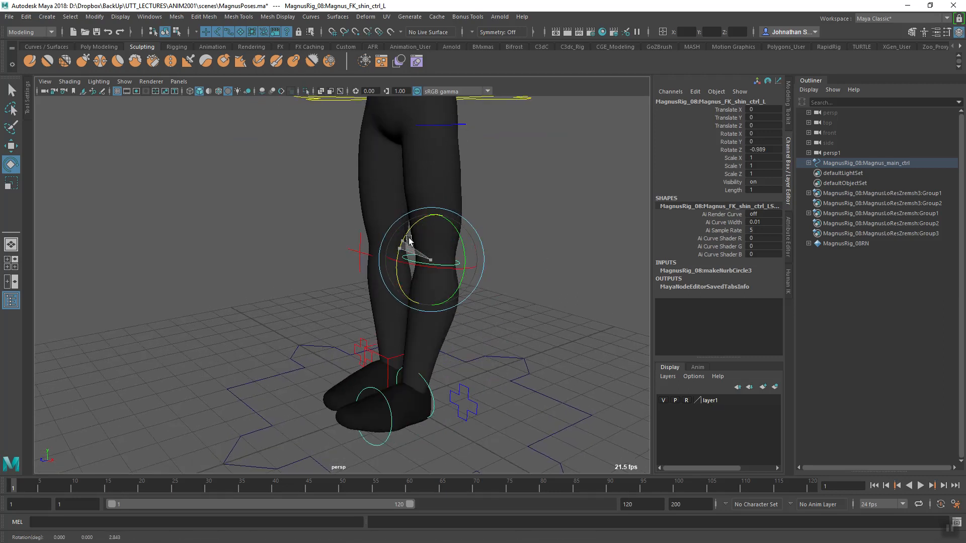
pyautogui.keyDown('alt'); pyautogui.moveTo(457, 244); pyautogui.dragTo(386, 282); pyautogui.keyUp('alt')
pyautogui.moveTo(367, 217); pyautogui.dragTo(405, 183)
pyautogui.keyDown('alt'); pyautogui.moveTo(389, 272); pyautogui.dragTo(528, 352); pyautogui.keyUp('alt')
pyautogui.hotkey('ctrl', 'z')
pyautogui.hotkey('ctrl', 'z')
# Select the left arm's IK/FK switch above the wrist and set Ik Fk to 1.
pyautogui.keyDown('alt'); pyautogui.moveTo(528, 352); pyautogui.dragTo(424, 329, button='right'); pyautogui.keyUp('alt')
pyautogui.keyDown('alt'); pyautogui.moveTo(424, 328); pyautogui.dragTo(377, 369); pyautogui.keyUp('alt')
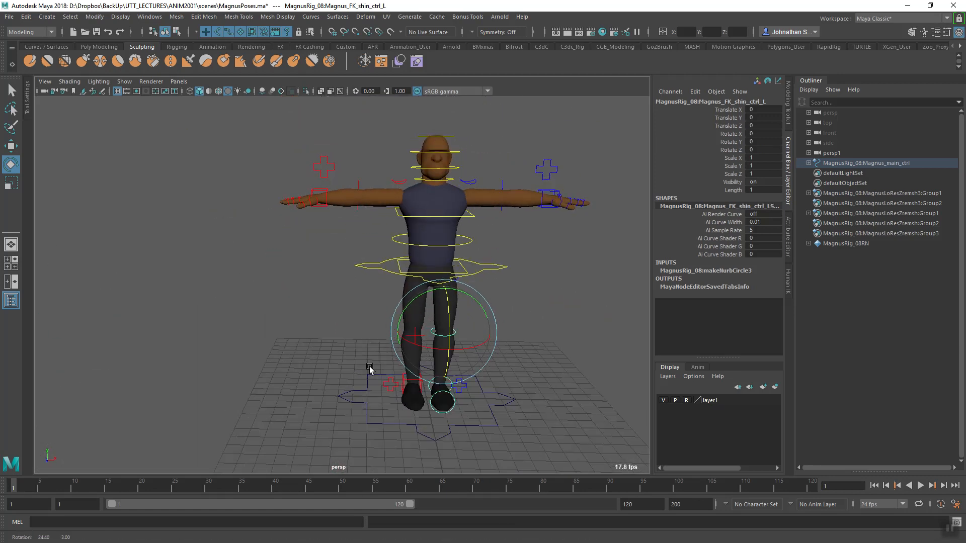
pyautogui.keyDown('alt'); pyautogui.moveTo(377, 369); pyautogui.dragTo(356, 355, button='middle'); pyautogui.keyUp('alt')
pyautogui.keyDown('alt'); pyautogui.moveTo(356, 356); pyautogui.dragTo(498, 309, button='right'); pyautogui.keyUp('alt')
pyautogui.keyDown('alt'); pyautogui.moveTo(523, 281); pyautogui.dragTo(498, 343, button='middle'); pyautogui.keyUp('alt')
pyautogui.keyDown('alt'); pyautogui.moveTo(551, 282); pyautogui.dragTo(447, 265); pyautogui.keyUp('alt')
pyautogui.click(401, 228)
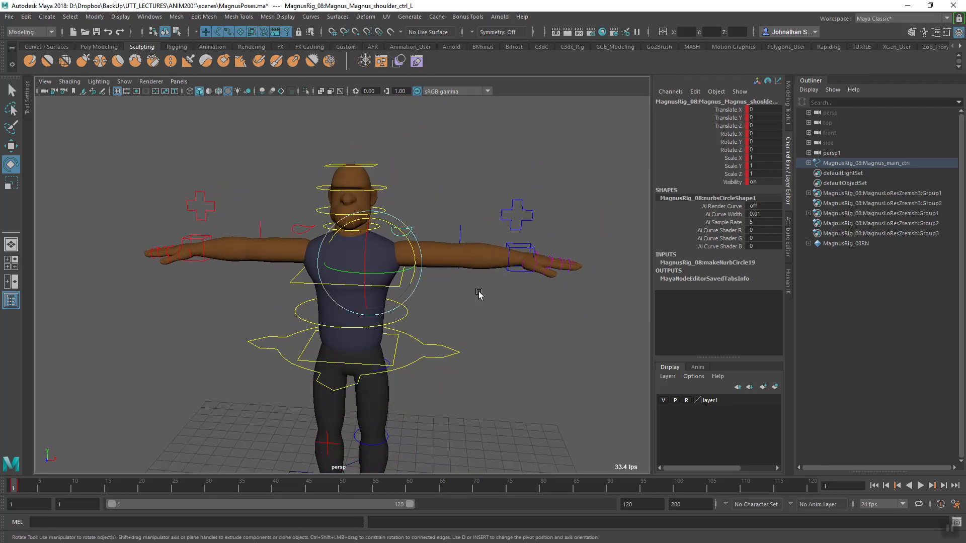
pyautogui.click(524, 222)
pyautogui.keyDown('alt'); pyautogui.moveTo(473, 299); pyautogui.dragTo(461, 319, button='middle'); pyautogui.keyUp('alt')
pyautogui.keyDown('alt'); pyautogui.moveTo(461, 319); pyautogui.dragTo(511, 334, button='right'); pyautogui.keyUp('alt')
pyautogui.keyDown('alt'); pyautogui.moveTo(511, 334); pyautogui.dragTo(506, 342); pyautogui.keyUp('alt')
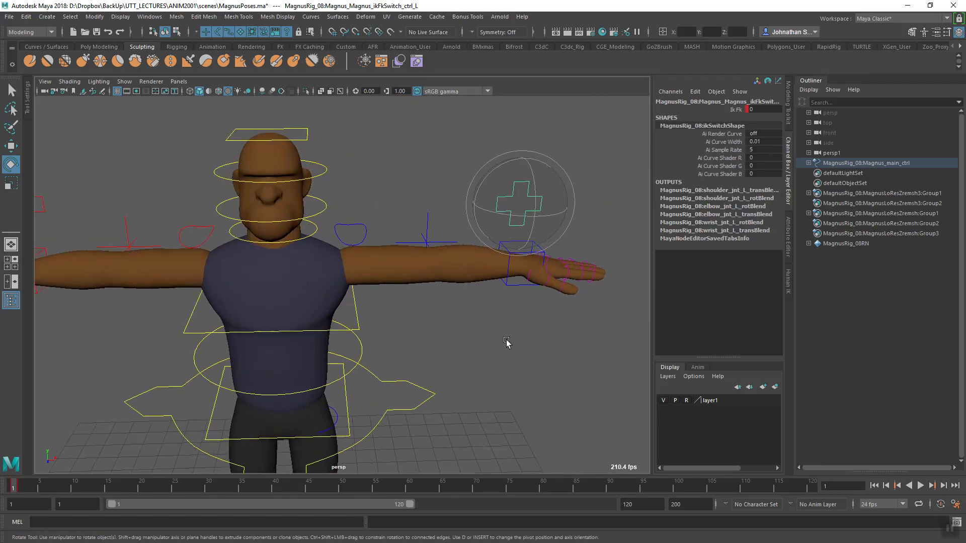
pyautogui.keyDown('alt'); pyautogui.moveTo(504, 302); pyautogui.dragTo(516, 319, button='middle'); pyautogui.keyUp('alt')
pyautogui.click(726, 110)
pyautogui.moveTo(476, 239); pyautogui.dragTo(575, 200, button='middle')
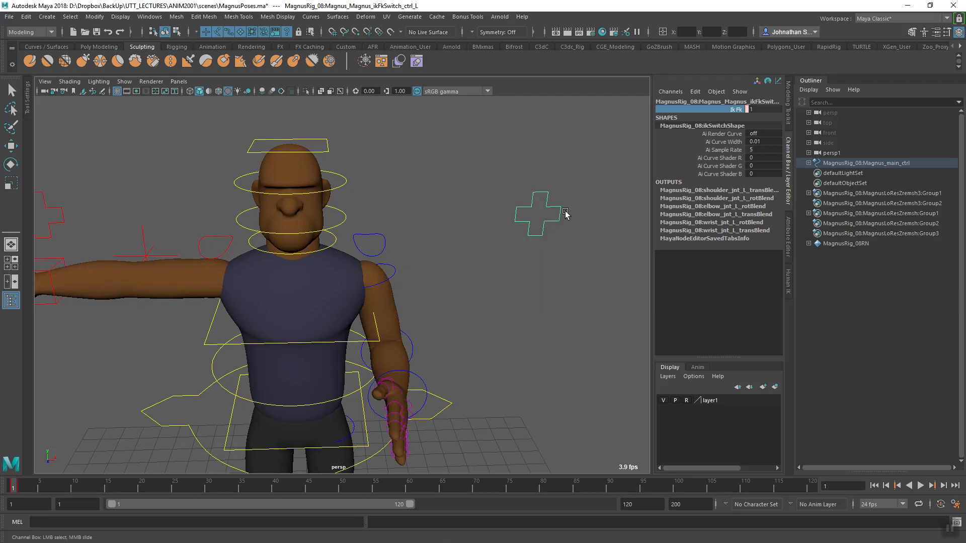
# Go to frame 2 on the timeline.
pyautogui.keyDown('alt'); pyautogui.moveTo(442, 364); pyautogui.dragTo(523, 274, button='middle'); pyautogui.keyUp('alt')
pyautogui.keyDown('alt'); pyautogui.moveTo(523, 273); pyautogui.dragTo(257, 316, button='right'); pyautogui.keyUp('alt')
pyautogui.keyDown('alt'); pyautogui.moveTo(256, 317); pyautogui.dragTo(342, 319, button='middle'); pyautogui.keyUp('alt')
pyautogui.keyDown('alt'); pyautogui.moveTo(342, 321); pyautogui.dragTo(342, 371); pyautogui.keyUp('alt')
pyautogui.keyDown('alt'); pyautogui.moveTo(339, 353); pyautogui.dragTo(320, 308, button='middle'); pyautogui.keyUp('alt')
pyautogui.keyDown('alt'); pyautogui.moveTo(320, 308); pyautogui.dragTo(347, 360, button='right'); pyautogui.keyUp('alt')
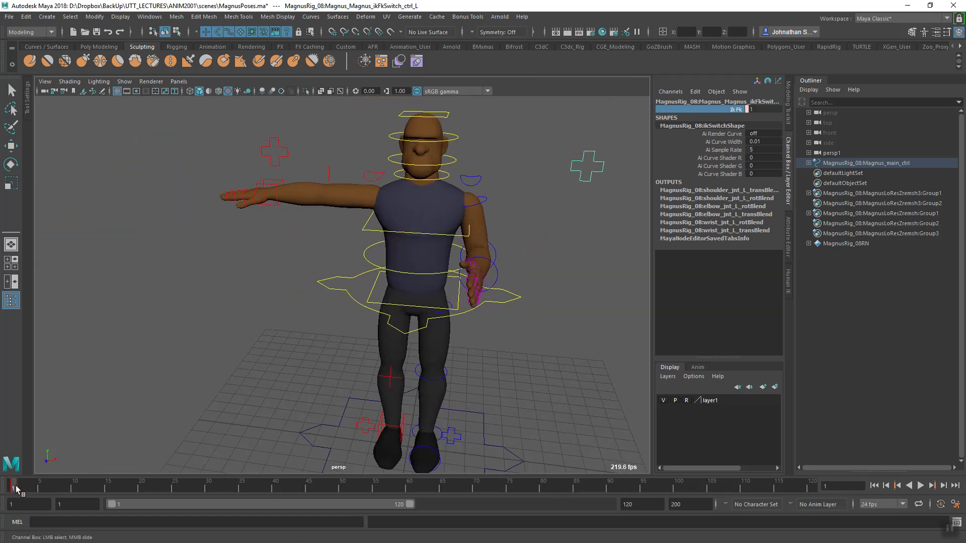
pyautogui.hotkey('alt', 'v')
# Select the bend control on the character's left upper leg and activate the Rotate tool.
pyautogui.keyDown('alt'); pyautogui.moveTo(374, 363); pyautogui.dragTo(332, 354, button='middle'); pyautogui.keyUp('alt')
pyautogui.keyDown('alt'); pyautogui.moveTo(332, 354); pyautogui.dragTo(363, 339); pyautogui.keyUp('alt')
pyautogui.keyDown('alt'); pyautogui.moveTo(362, 339); pyautogui.dragTo(445, 296, button='right'); pyautogui.keyUp('alt')
pyautogui.click(441, 295)
pyautogui.press('e')
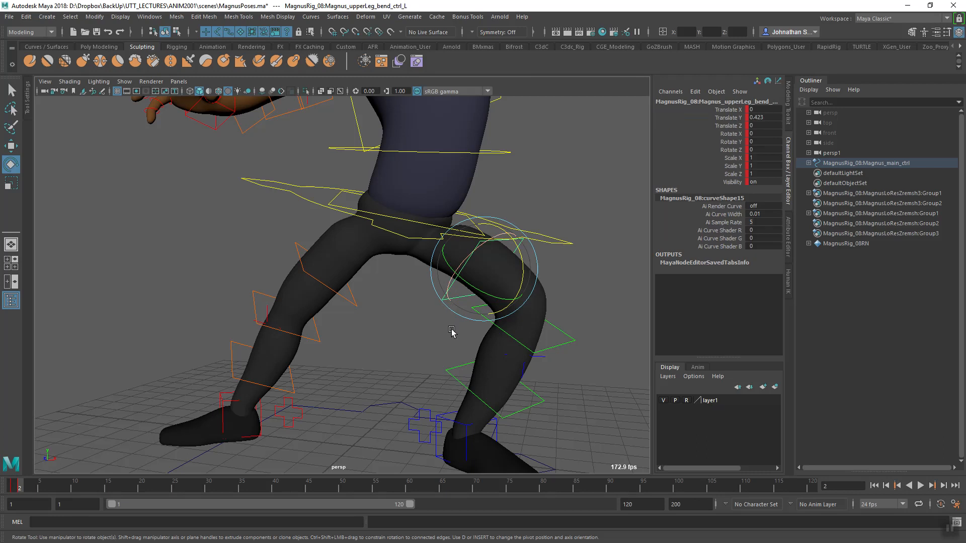
# Clear the selection, reselect the left upper leg's bend control, and set its Translate Y to 0.
pyautogui.click(583, 262)
pyautogui.keyDown('alt'); pyautogui.moveTo(584, 261); pyautogui.dragTo(502, 334, button='middle'); pyautogui.keyUp('alt')
pyautogui.keyDown('alt'); pyautogui.moveTo(502, 334); pyautogui.dragTo(403, 366, button='right'); pyautogui.keyUp('alt')
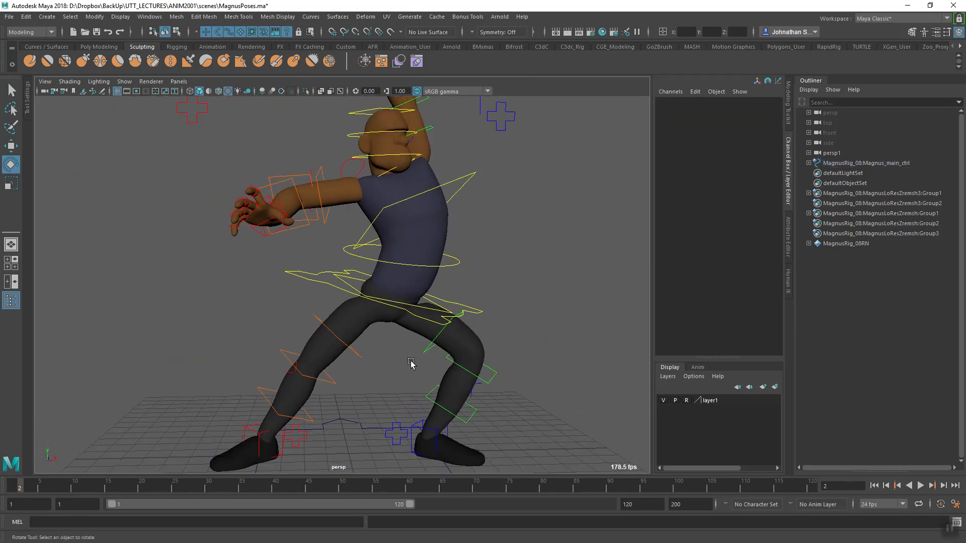
pyautogui.keyDown('alt'); pyautogui.moveTo(403, 366); pyautogui.dragTo(429, 337, button='middle'); pyautogui.keyUp('alt')
pyautogui.keyDown('alt'); pyautogui.moveTo(429, 337); pyautogui.dragTo(444, 300, button='right'); pyautogui.keyUp('alt')
pyautogui.click(441, 295)
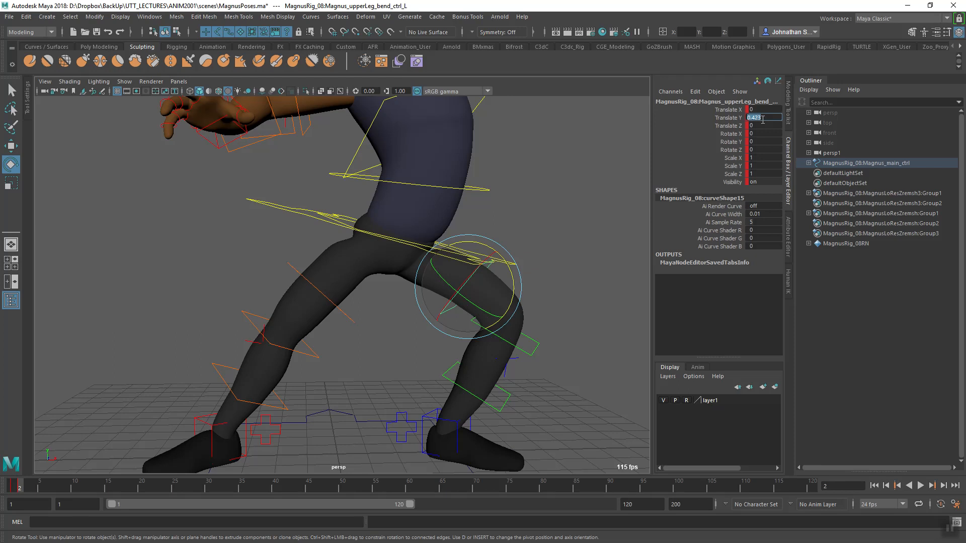
pyautogui.keyDown('alt'); pyautogui.moveTo(540, 373); pyautogui.dragTo(497, 342); pyautogui.keyUp('alt')
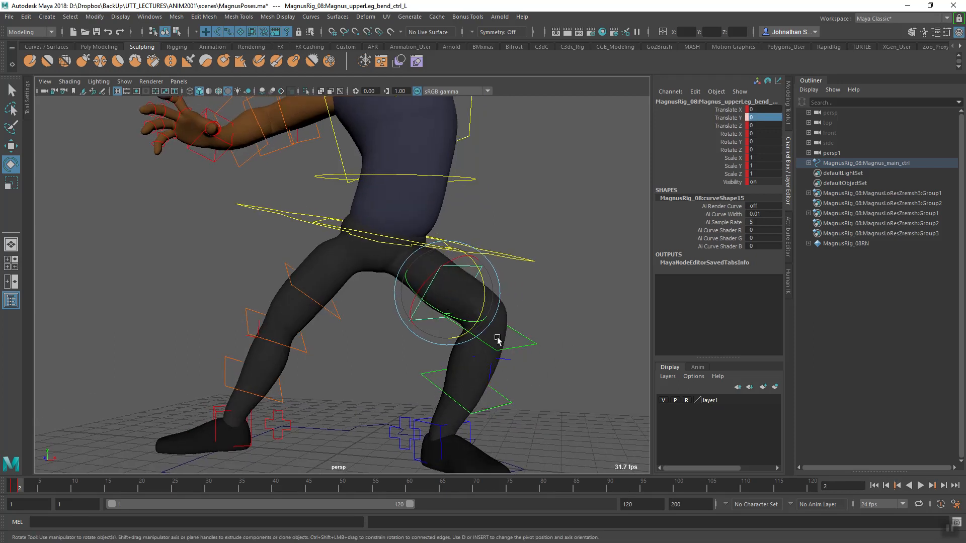
# Clear the selection and examine the whole character's pose with its arm and leg bend controls.
pyautogui.keyDown('alt'); pyautogui.moveTo(496, 337); pyautogui.dragTo(477, 344, button='middle'); pyautogui.keyUp('alt')
pyautogui.click(525, 323)
pyautogui.keyDown('alt'); pyautogui.moveTo(529, 386); pyautogui.dragTo(512, 394); pyautogui.keyUp('alt')
pyautogui.keyDown('alt'); pyautogui.moveTo(512, 394); pyautogui.dragTo(434, 356, button='right'); pyautogui.keyUp('alt')
pyautogui.keyDown('alt'); pyautogui.moveTo(433, 356); pyautogui.dragTo(466, 373, button='middle'); pyautogui.keyUp('alt')
pyautogui.keyDown('alt'); pyautogui.moveTo(466, 373); pyautogui.dragTo(417, 355, button='right'); pyautogui.keyUp('alt')
pyautogui.keyDown('alt'); pyautogui.moveTo(418, 355); pyautogui.dragTo(420, 384, button='middle'); pyautogui.keyUp('alt')
pyautogui.moveTo(477, 391)
pyautogui.keyDown('alt'); pyautogui.mouseDown()
pyautogui.moveTo(416, 406)
pyautogui.moveTo(451, 377)
pyautogui.moveTo(466, 383)
pyautogui.mouseUp(); pyautogui.keyUp('alt')
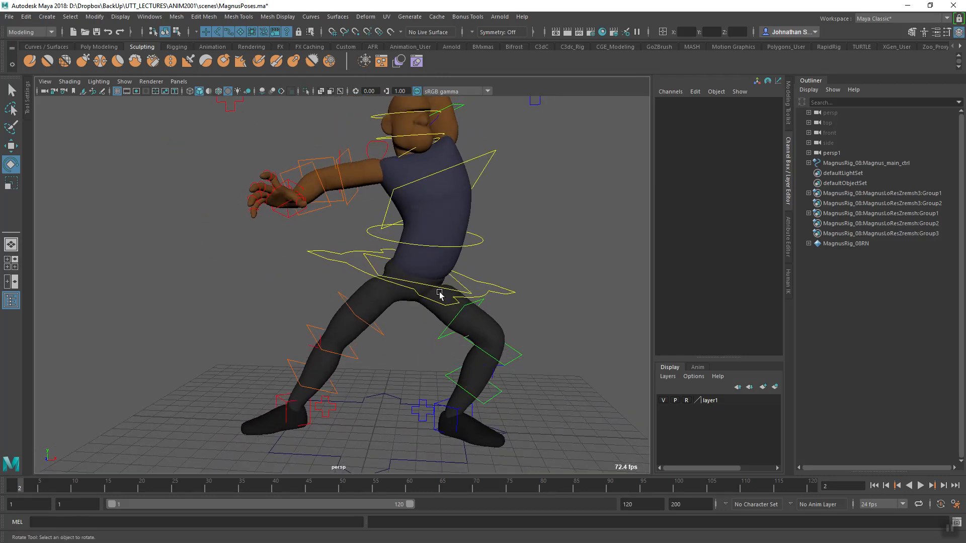
# Select the COG control around the hips and switch its Arm Bend Controls to Off and back to On.
pyautogui.click(505, 291)
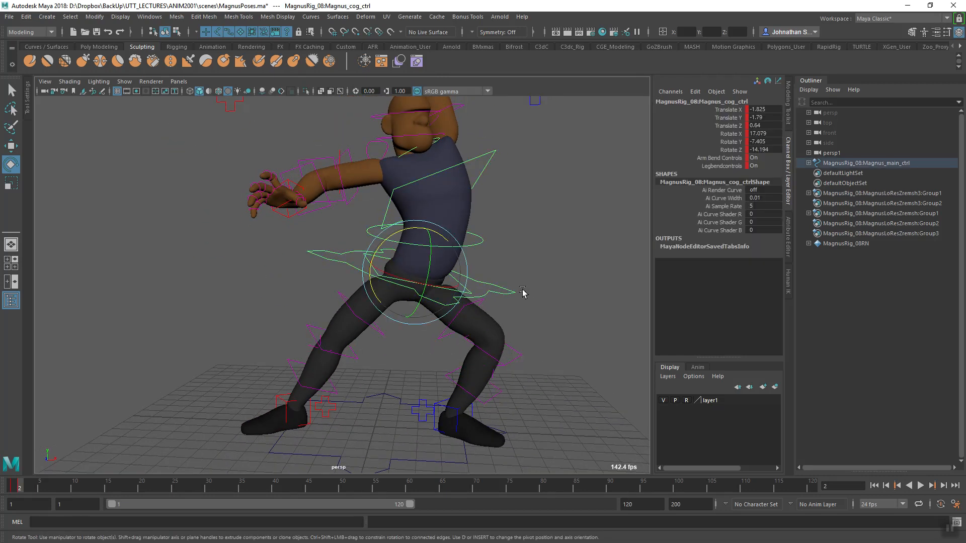
pyautogui.click(504, 291)
pyautogui.click(503, 291)
pyautogui.keyDown('alt'); pyautogui.moveTo(500, 320); pyautogui.dragTo(558, 323); pyautogui.keyUp('alt')
pyautogui.moveTo(518, 278)
pyautogui.keyDown('alt'); pyautogui.mouseDown()
pyautogui.moveTo(496, 282)
pyautogui.moveTo(518, 322)
pyautogui.moveTo(522, 294)
pyautogui.mouseUp(); pyautogui.keyUp('alt')
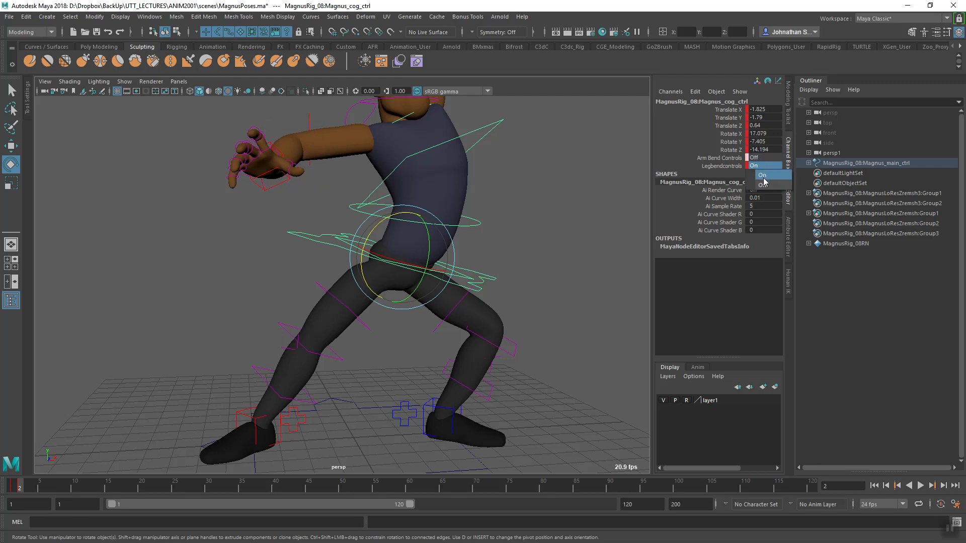
pyautogui.keyDown('alt'); pyautogui.moveTo(583, 238); pyautogui.dragTo(577, 245, button='middle'); pyautogui.keyUp('alt')
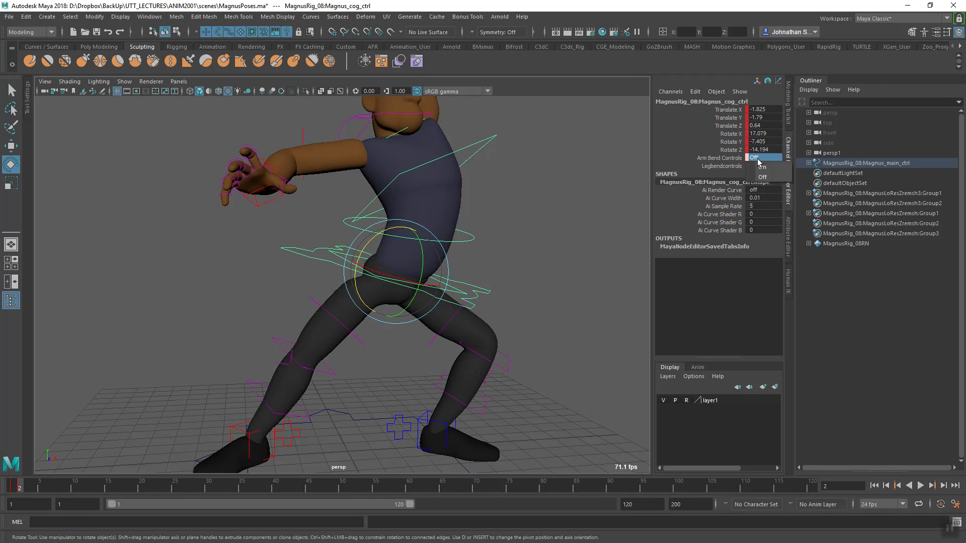
# Move the left upper leg's bend control along its Y axis to a Translate Y of about 0.44.
pyautogui.keyDown('alt'); pyautogui.moveTo(563, 238); pyautogui.dragTo(549, 330, button='right'); pyautogui.keyUp('alt')
pyautogui.click(426, 313)
pyautogui.keyDown('alt'); pyautogui.moveTo(427, 317); pyautogui.dragTo(433, 347); pyautogui.keyUp('alt')
pyautogui.keyDown('alt'); pyautogui.moveTo(433, 347); pyautogui.dragTo(412, 343, button='middle'); pyautogui.keyUp('alt')
pyautogui.keyDown('alt'); pyautogui.moveTo(413, 343); pyautogui.dragTo(459, 336, button='right'); pyautogui.keyUp('alt')
pyautogui.press('w')
pyautogui.moveTo(441, 268); pyautogui.dragTo(446, 258)
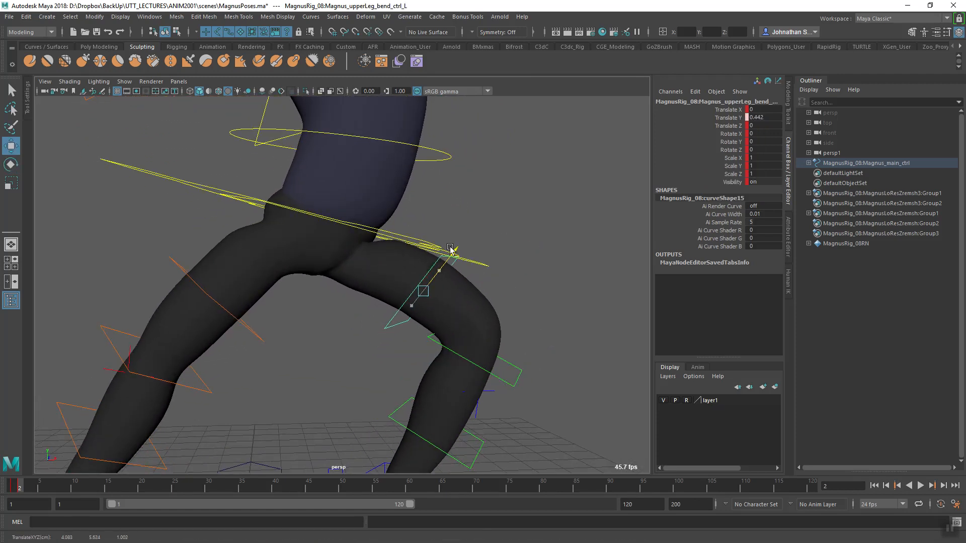
# Select the right upper arm's bend control and move it along its Y axis to a Translate Y of about 0.25.
pyautogui.keyDown('alt'); pyautogui.moveTo(460, 260); pyautogui.dragTo(423, 319, button='right'); pyautogui.keyUp('alt')
pyautogui.keyDown('alt'); pyautogui.moveTo(423, 319); pyautogui.dragTo(459, 308, button='middle'); pyautogui.keyUp('alt')
pyautogui.keyDown('alt'); pyautogui.moveTo(459, 309); pyautogui.dragTo(414, 347, button='right'); pyautogui.keyUp('alt')
pyautogui.keyDown('alt'); pyautogui.moveTo(414, 347); pyautogui.dragTo(427, 342); pyautogui.keyUp('alt')
pyautogui.keyDown('alt'); pyautogui.moveTo(478, 290); pyautogui.dragTo(441, 330, button='middle'); pyautogui.keyUp('alt')
pyautogui.keyDown('alt'); pyautogui.moveTo(441, 330); pyautogui.dragTo(378, 356, button='right'); pyautogui.keyUp('alt')
pyautogui.keyDown('alt'); pyautogui.moveTo(378, 356); pyautogui.dragTo(413, 365, button='middle'); pyautogui.keyUp('alt')
pyautogui.keyDown('alt'); pyautogui.moveTo(413, 364); pyautogui.dragTo(457, 382); pyautogui.keyUp('alt')
pyautogui.keyDown('alt'); pyautogui.moveTo(420, 314); pyautogui.dragTo(319, 327); pyautogui.keyUp('alt')
pyautogui.keyDown('alt'); pyautogui.moveTo(319, 327); pyautogui.dragTo(418, 320, button='right'); pyautogui.keyUp('alt')
pyautogui.keyDown('alt'); pyautogui.moveTo(418, 321); pyautogui.dragTo(333, 342); pyautogui.keyUp('alt')
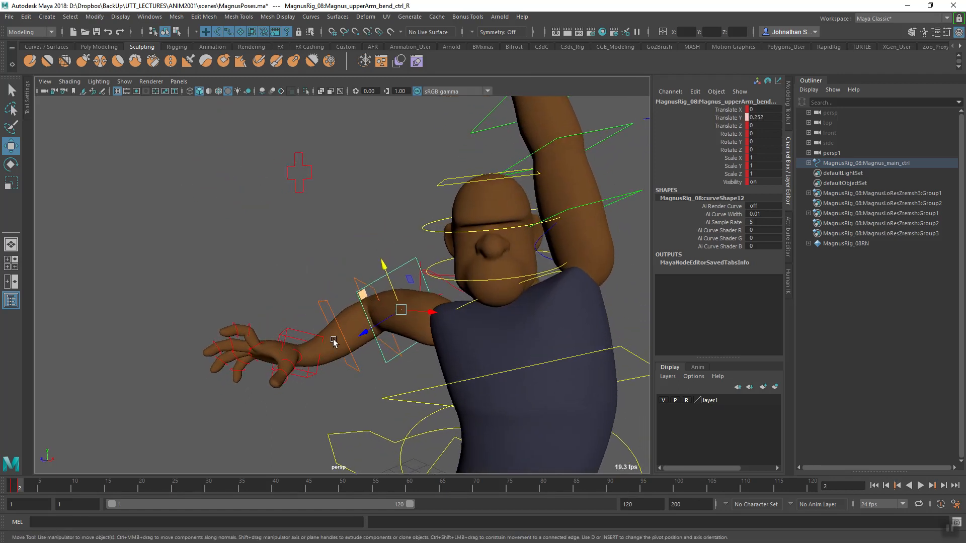
# Select the right lower arm's bend control and move it along its Y axis to a Translate Y of about 0.54.
pyautogui.keyDown('alt'); pyautogui.moveTo(330, 345); pyautogui.dragTo(382, 281, button='middle'); pyautogui.keyUp('alt')
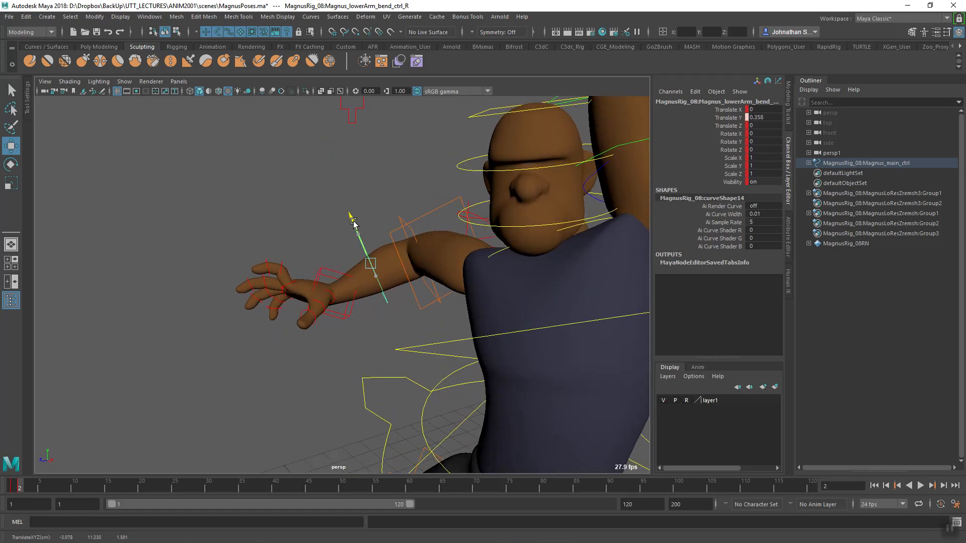
pyautogui.keyDown('alt'); pyautogui.moveTo(348, 229); pyautogui.dragTo(439, 252); pyautogui.keyUp('alt')
pyautogui.keyDown('alt'); pyautogui.moveTo(440, 252); pyautogui.dragTo(376, 319, button='right'); pyautogui.keyUp('alt')
pyautogui.moveTo(452, 307)
pyautogui.keyDown('alt'); pyautogui.mouseDown()
pyautogui.moveTo(405, 317)
pyautogui.moveTo(436, 312)
pyautogui.mouseUp(); pyautogui.keyUp('alt')
pyautogui.keyDown('alt'); pyautogui.moveTo(436, 312); pyautogui.dragTo(455, 280, button='middle'); pyautogui.keyUp('alt')
pyautogui.keyDown('alt'); pyautogui.moveTo(455, 280); pyautogui.dragTo(404, 330, button='right'); pyautogui.keyUp('alt')
pyautogui.keyDown('alt'); pyautogui.moveTo(404, 331); pyautogui.dragTo(359, 367); pyautogui.keyUp('alt')
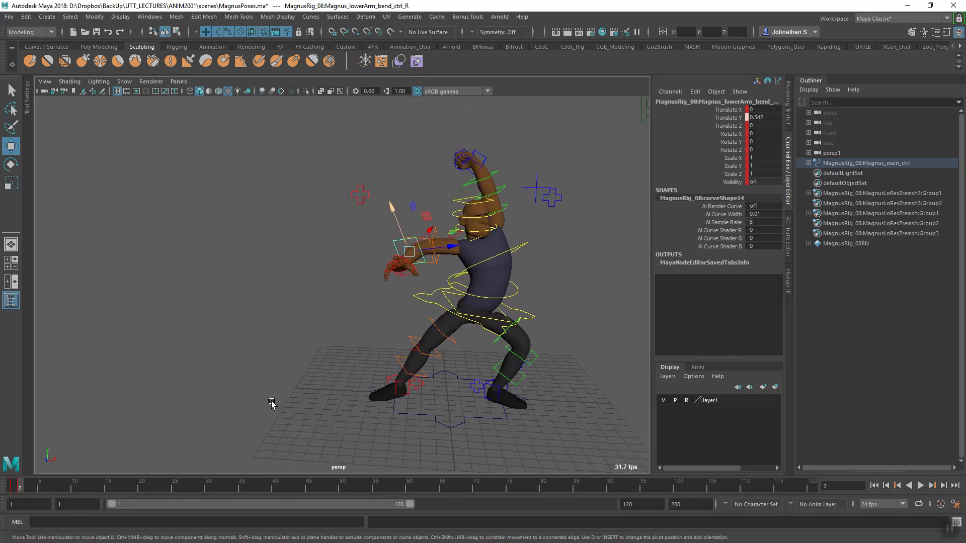
# Go to frame 1 on the timeline to show the character in its T-pose.
pyautogui.moveTo(16, 488); pyautogui.dragTo(10, 493)
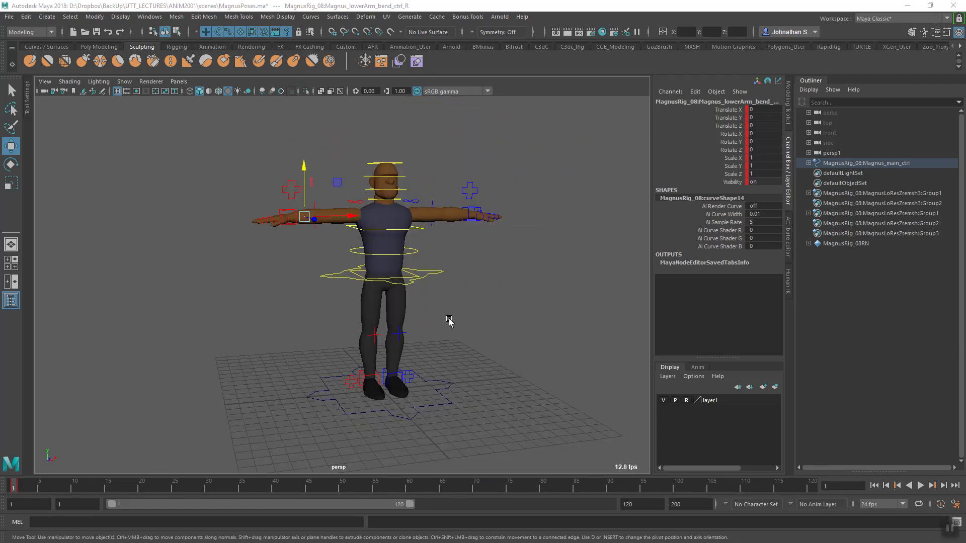
pyautogui.keyDown('alt'); pyautogui.moveTo(440, 384); pyautogui.dragTo(384, 392); pyautogui.keyUp('alt')
pyautogui.keyDown('alt'); pyautogui.moveTo(383, 391); pyautogui.dragTo(358, 332, button='middle'); pyautogui.keyUp('alt')
pyautogui.keyDown('alt'); pyautogui.moveTo(358, 332); pyautogui.dragTo(414, 376, button='right'); pyautogui.keyUp('alt')
# Select the main control around the feet, try moving the whole character with it, and undo the movement.
pyautogui.click(416, 371)
pyautogui.keyDown('alt'); pyautogui.moveTo(418, 370); pyautogui.dragTo(460, 400, button='middle'); pyautogui.keyUp('alt')
pyautogui.keyDown('alt'); pyautogui.moveTo(460, 400); pyautogui.dragTo(371, 403, button='right'); pyautogui.keyUp('alt')
pyautogui.keyDown('alt'); pyautogui.moveTo(379, 404); pyautogui.dragTo(412, 436, button='middle'); pyautogui.keyUp('alt')
pyautogui.keyDown('alt'); pyautogui.moveTo(413, 436); pyautogui.dragTo(408, 415); pyautogui.keyUp('alt')
pyautogui.moveTo(447, 378); pyautogui.dragTo(392, 417)
pyautogui.hotkey('ctrl', 'z')
pyautogui.keyDown('alt'); pyautogui.moveTo(386, 393); pyautogui.dragTo(374, 359, button='middle'); pyautogui.keyUp('alt')
pyautogui.keyDown('alt'); pyautogui.moveTo(374, 359); pyautogui.dragTo(443, 372, button='right'); pyautogui.keyUp('alt')
pyautogui.moveTo(425, 398); pyautogui.dragTo(425, 398)
pyautogui.keyDown('alt'); pyautogui.moveTo(390, 396); pyautogui.dragTo(427, 391, button='middle'); pyautogui.keyUp('alt')
pyautogui.keyDown('alt'); pyautogui.moveTo(427, 390); pyautogui.dragTo(415, 404); pyautogui.keyUp('alt')
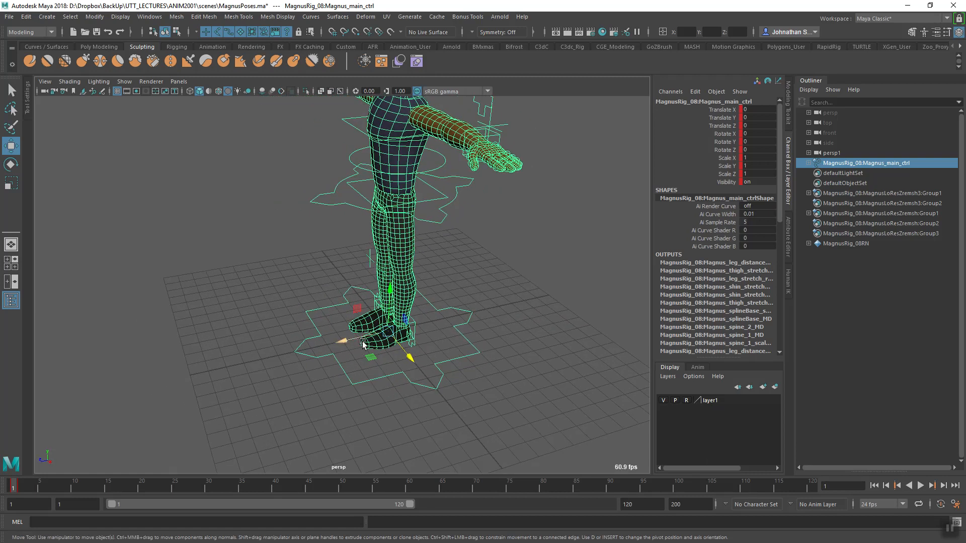
pyautogui.keyDown('alt'); pyautogui.moveTo(354, 356); pyautogui.dragTo(442, 386); pyautogui.keyUp('alt')
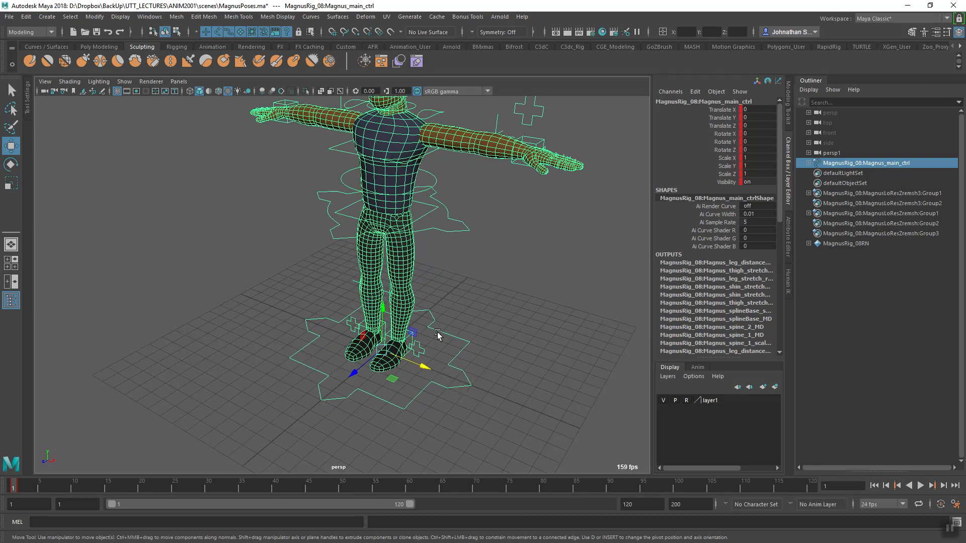
# Deselect the main control and examine the controls around the character's hips and torso.
pyautogui.keyDown('alt'); pyautogui.moveTo(437, 343); pyautogui.dragTo(464, 328); pyautogui.keyUp('alt')
pyautogui.moveTo(480, 381); pyautogui.dragTo(479, 380)
pyautogui.keyDown('alt'); pyautogui.moveTo(455, 368); pyautogui.dragTo(448, 392, button='middle'); pyautogui.keyUp('alt')
pyautogui.click(429, 399)
pyautogui.keyDown('alt'); pyautogui.moveTo(429, 400); pyautogui.dragTo(479, 412); pyautogui.keyUp('alt')
pyautogui.keyDown('alt'); pyautogui.moveTo(484, 346); pyautogui.dragTo(459, 360, button='middle'); pyautogui.keyUp('alt')
pyautogui.keyDown('alt'); pyautogui.moveTo(459, 360); pyautogui.dragTo(426, 398, button='right'); pyautogui.keyUp('alt')
pyautogui.keyDown('alt'); pyautogui.moveTo(425, 399); pyautogui.dragTo(375, 318); pyautogui.keyUp('alt')
pyautogui.keyDown('alt'); pyautogui.moveTo(375, 319); pyautogui.dragTo(354, 344, button='middle'); pyautogui.keyUp('alt')
pyautogui.keyDown('alt'); pyautogui.moveTo(354, 344); pyautogui.dragTo(448, 359, button='right'); pyautogui.keyUp('alt')
pyautogui.keyDown('alt'); pyautogui.moveTo(447, 360); pyautogui.dragTo(487, 358); pyautogui.keyUp('alt')
pyautogui.scroll(4, 423, 291)
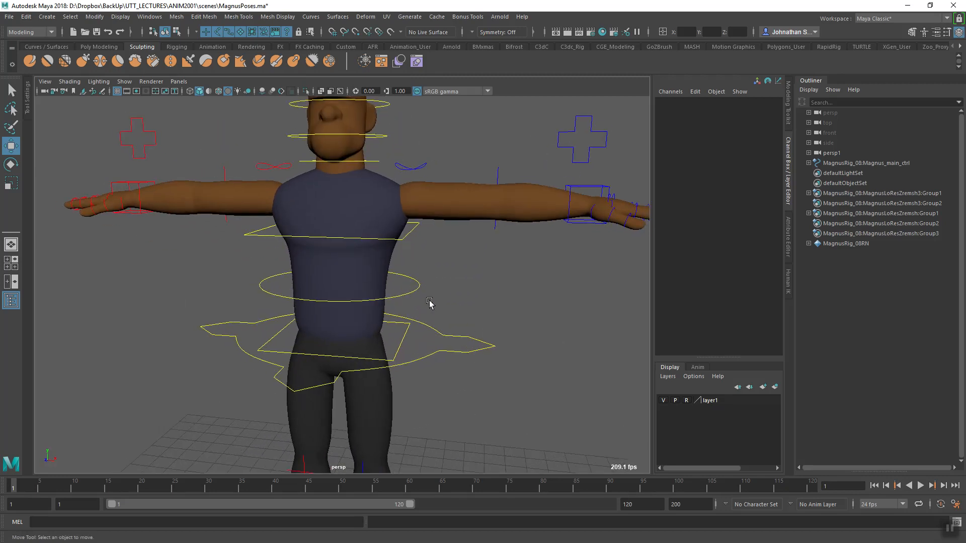
# Select the mid-torso FK spine control, try rotating it about -15.4 degrees in Z, undo that, and try moving it sideways and down.
pyautogui.click(418, 290)
pyautogui.keyDown('alt'); pyautogui.moveTo(418, 290); pyautogui.dragTo(480, 340); pyautogui.keyUp('alt')
pyautogui.keyDown('alt'); pyautogui.moveTo(481, 340); pyautogui.dragTo(427, 345, button='right'); pyautogui.keyUp('alt')
pyautogui.keyDown('alt'); pyautogui.moveTo(427, 345); pyautogui.dragTo(424, 362, button='middle'); pyautogui.keyUp('alt')
pyautogui.keyDown('alt'); pyautogui.moveTo(424, 362); pyautogui.dragTo(499, 363, button='right'); pyautogui.keyUp('alt')
pyautogui.keyDown('alt'); pyautogui.moveTo(500, 363); pyautogui.dragTo(417, 301); pyautogui.keyUp('alt')
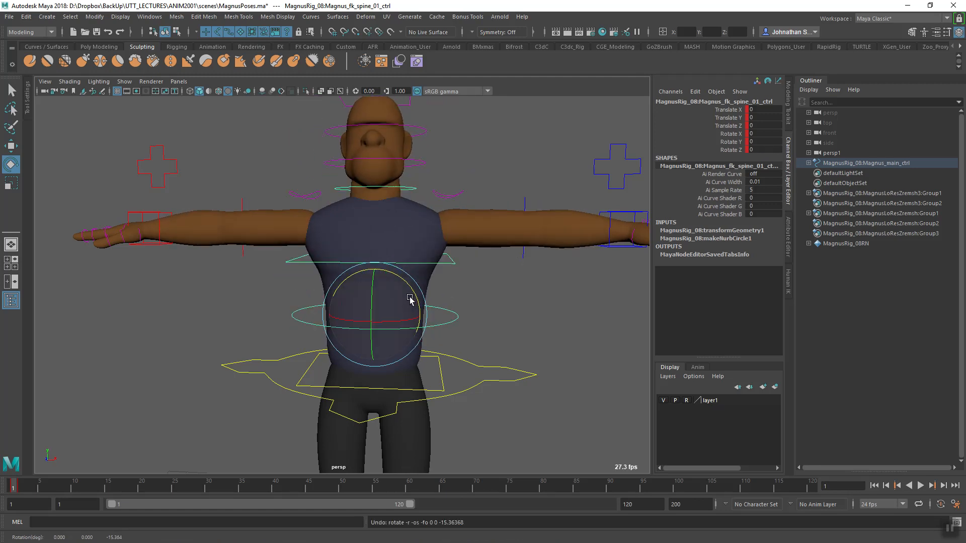
pyautogui.moveTo(341, 280); pyautogui.dragTo(346, 262)
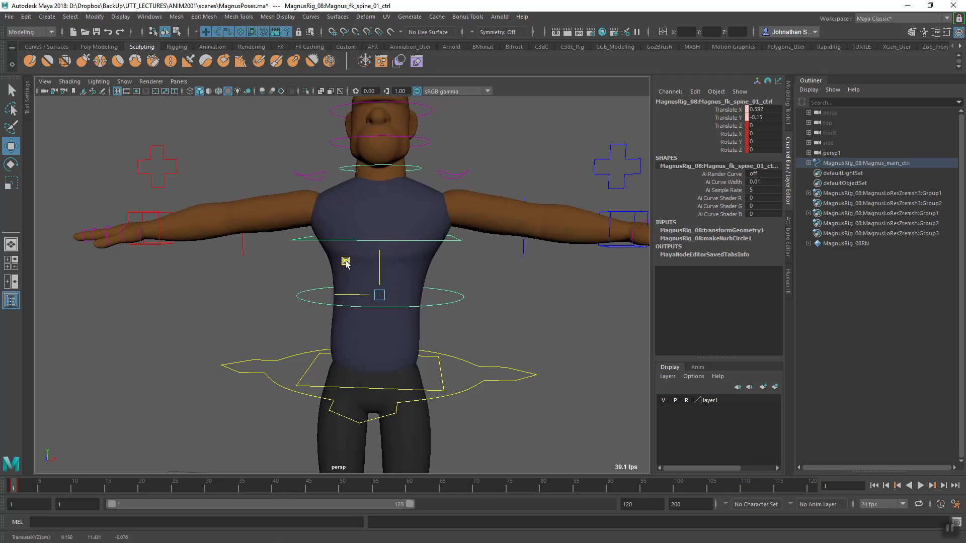
# Try moving the chest's IK spine control sideways and down, and undo the movement.
pyautogui.keyDown('alt'); pyautogui.moveTo(450, 273); pyautogui.dragTo(425, 321); pyautogui.keyUp('alt')
pyautogui.moveTo(335, 278); pyautogui.dragTo(352, 265, button='middle')
pyautogui.hotkey('ctrl', 'z')
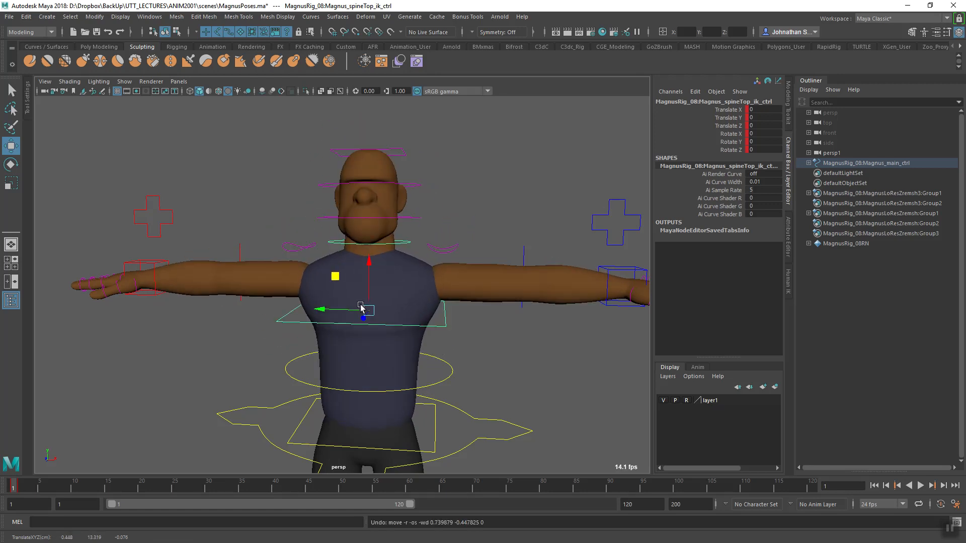
# Try rotating the chest's IK spine control, including about -16.6 degrees in Y, and undo the rotation.
pyautogui.keyDown('alt'); pyautogui.moveTo(393, 332); pyautogui.dragTo(412, 300, button='middle'); pyautogui.keyUp('alt')
pyautogui.keyDown('alt'); pyautogui.moveTo(412, 301); pyautogui.dragTo(368, 237); pyautogui.keyUp('alt')
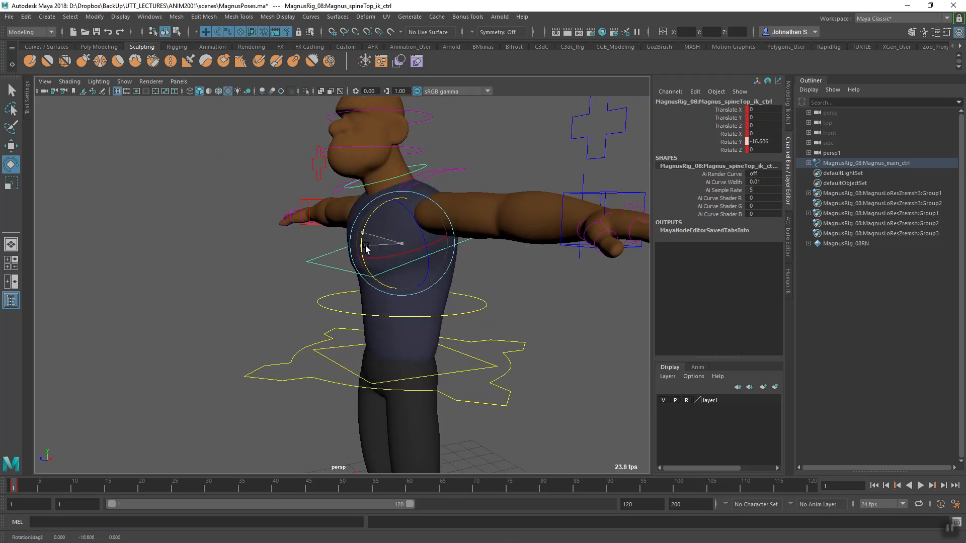
pyautogui.keyDown('alt'); pyautogui.moveTo(354, 286); pyautogui.dragTo(426, 285); pyautogui.keyUp('alt')
pyautogui.moveTo(432, 225); pyautogui.dragTo(430, 236)
pyautogui.keyDown('alt'); pyautogui.moveTo(552, 326); pyautogui.dragTo(387, 318, button='right'); pyautogui.keyUp('alt')
pyautogui.keyDown('alt'); pyautogui.moveTo(387, 318); pyautogui.dragTo(446, 308, button='middle'); pyautogui.keyUp('alt')
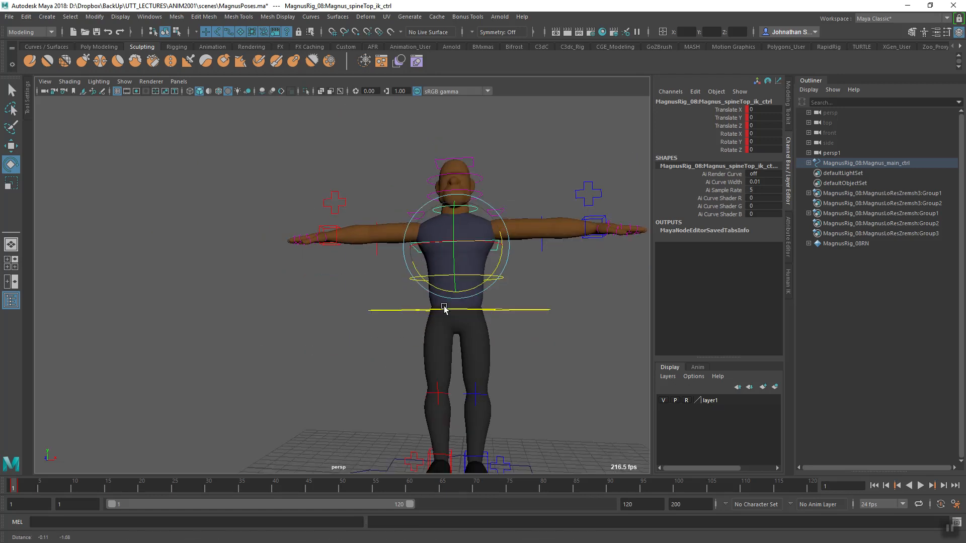